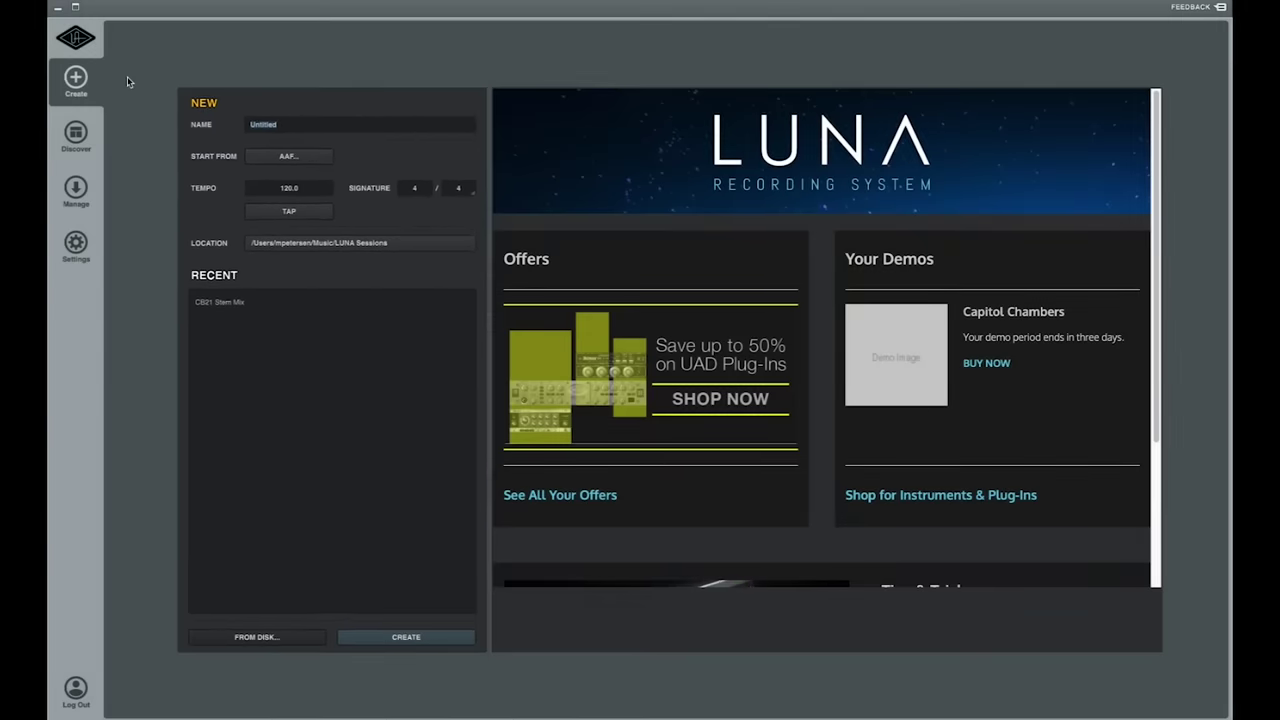
Switch from the Create page to the Discover store page in the left sidebar
left_click(76, 135)
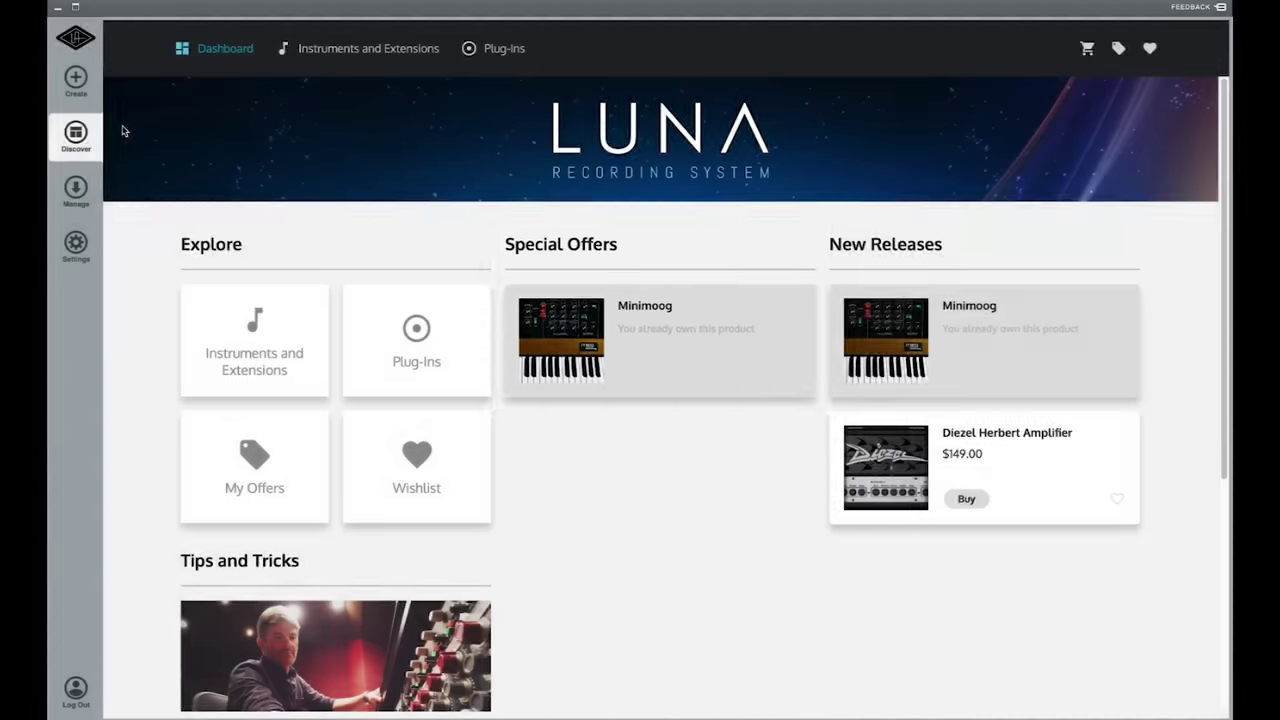
Scroll the Discover page down to the Tips and Tricks videos
scroll(122, 131, "down", 4)
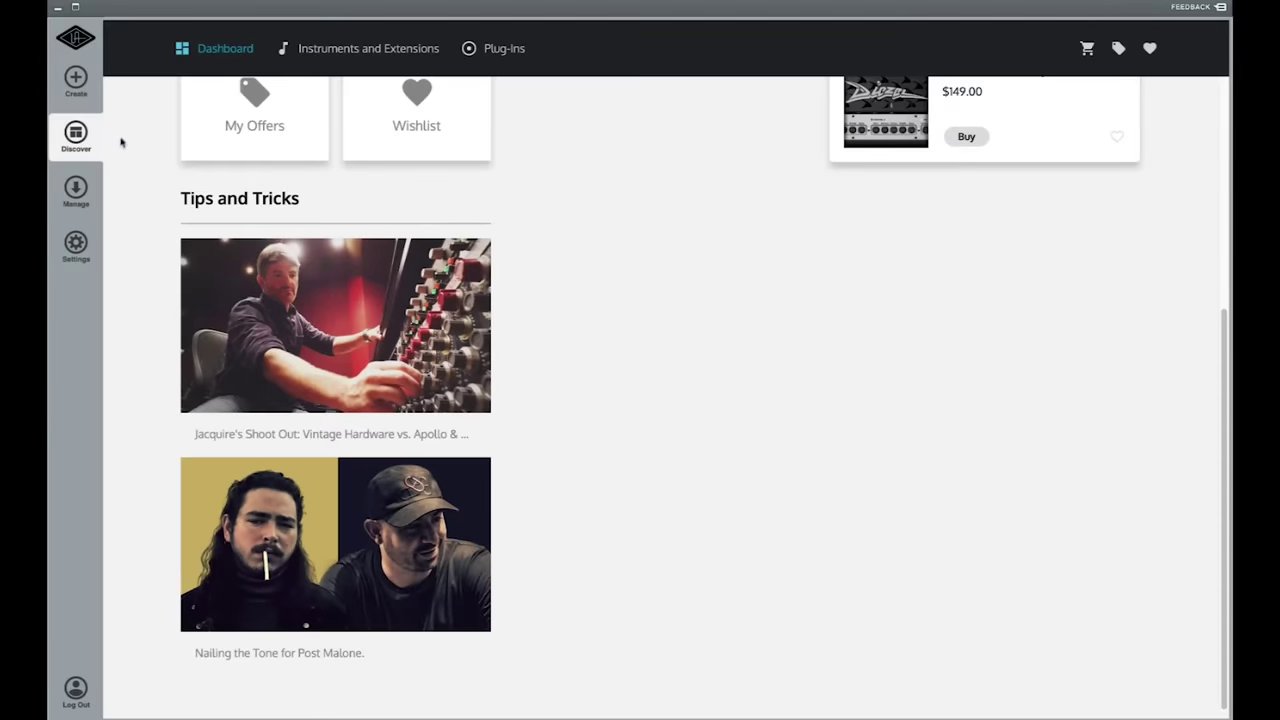
Show the owned products on Manage and check the Ravel product's options menu
left_click(89, 185)
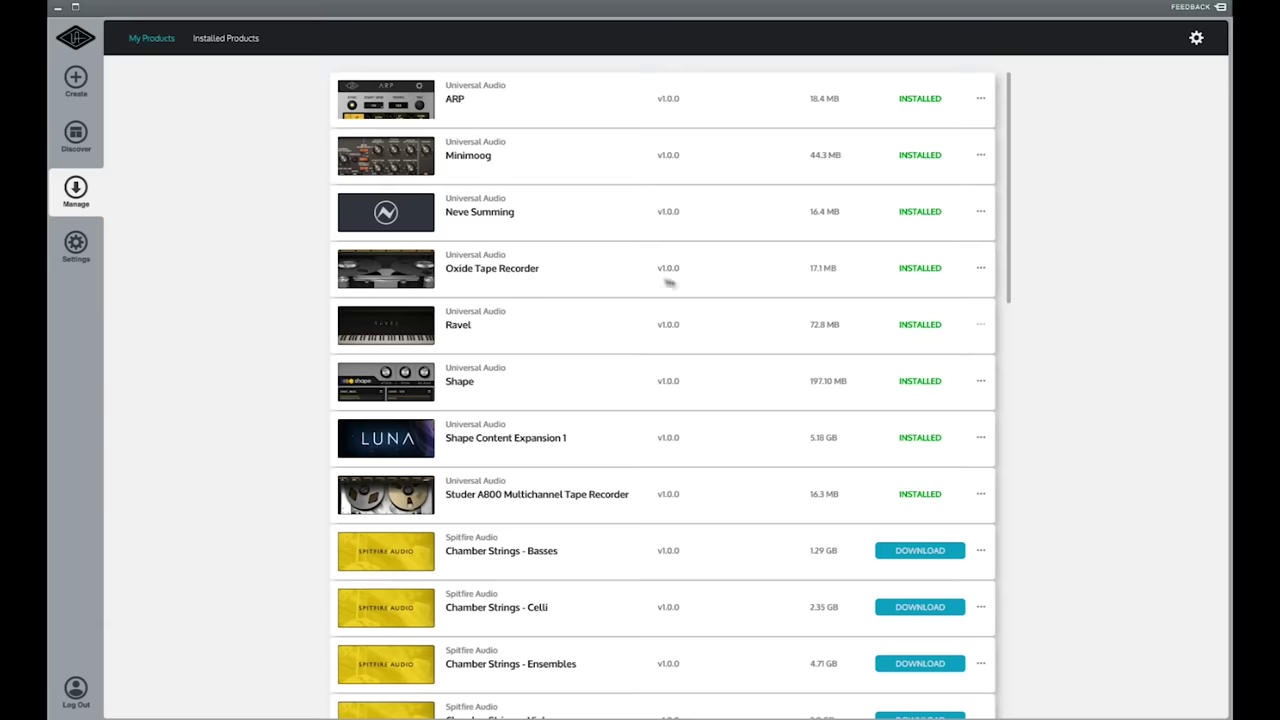
left_click(980, 326)
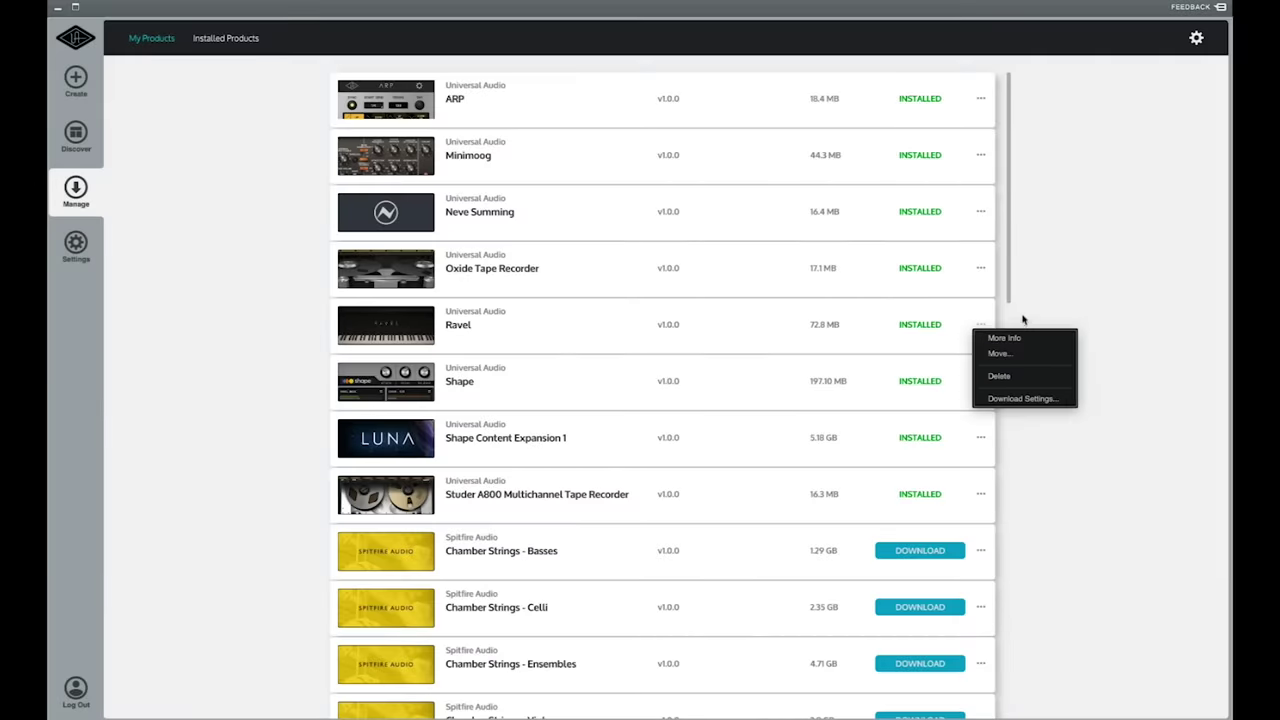
left_click(1033, 353)
Review Hardware, I/O Matrix and Options settings, keeping Metering and Controls Mode LINEAR unchanged
left_click(76, 245)
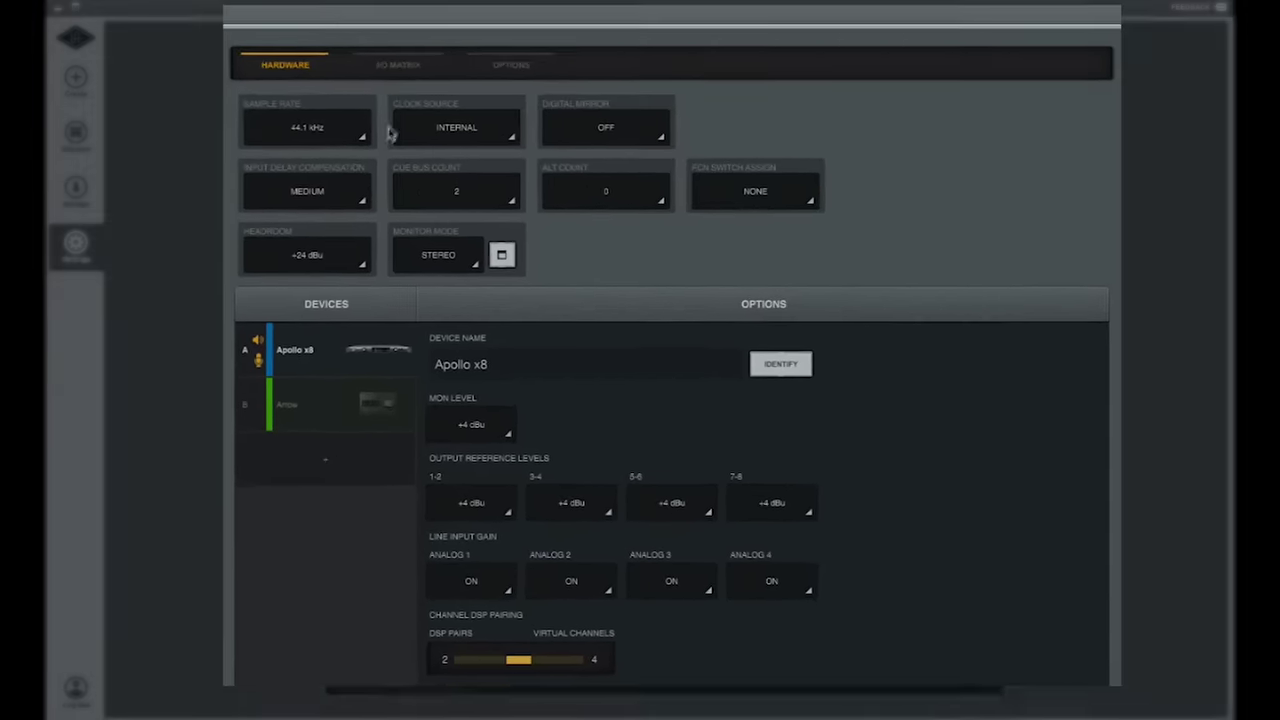
left_click(398, 67)
left_click(512, 70)
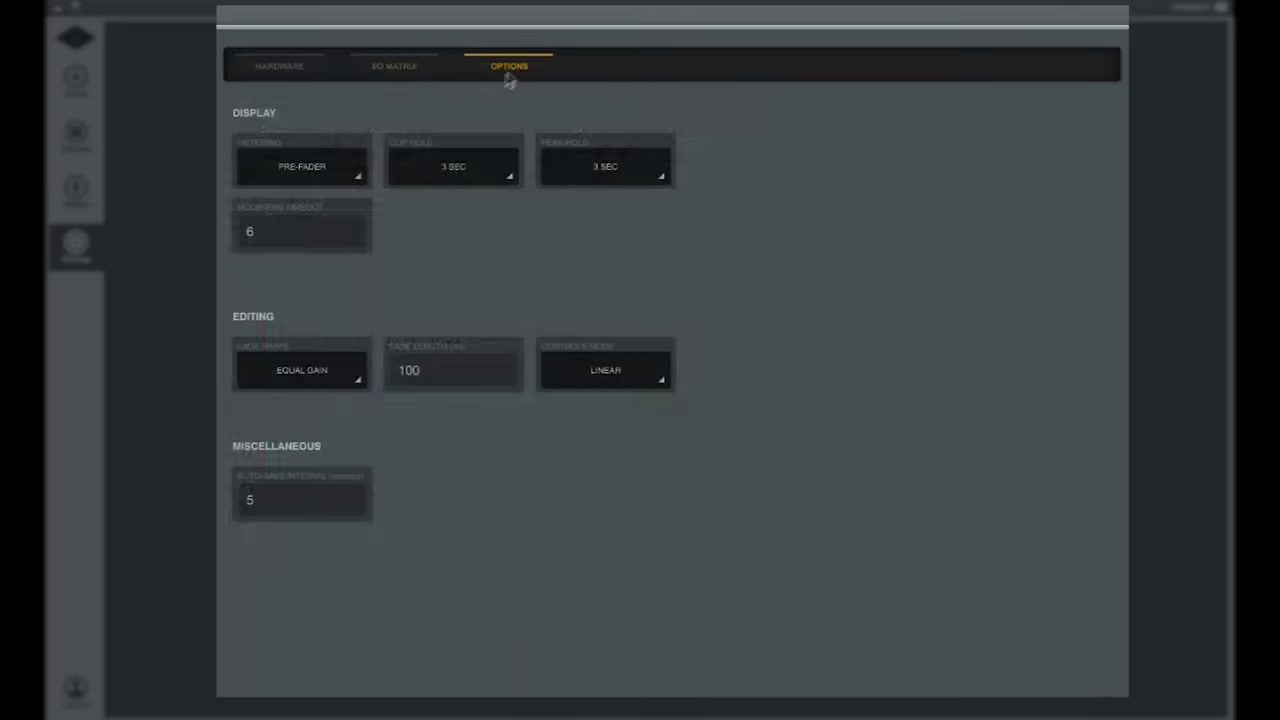
left_click(364, 164)
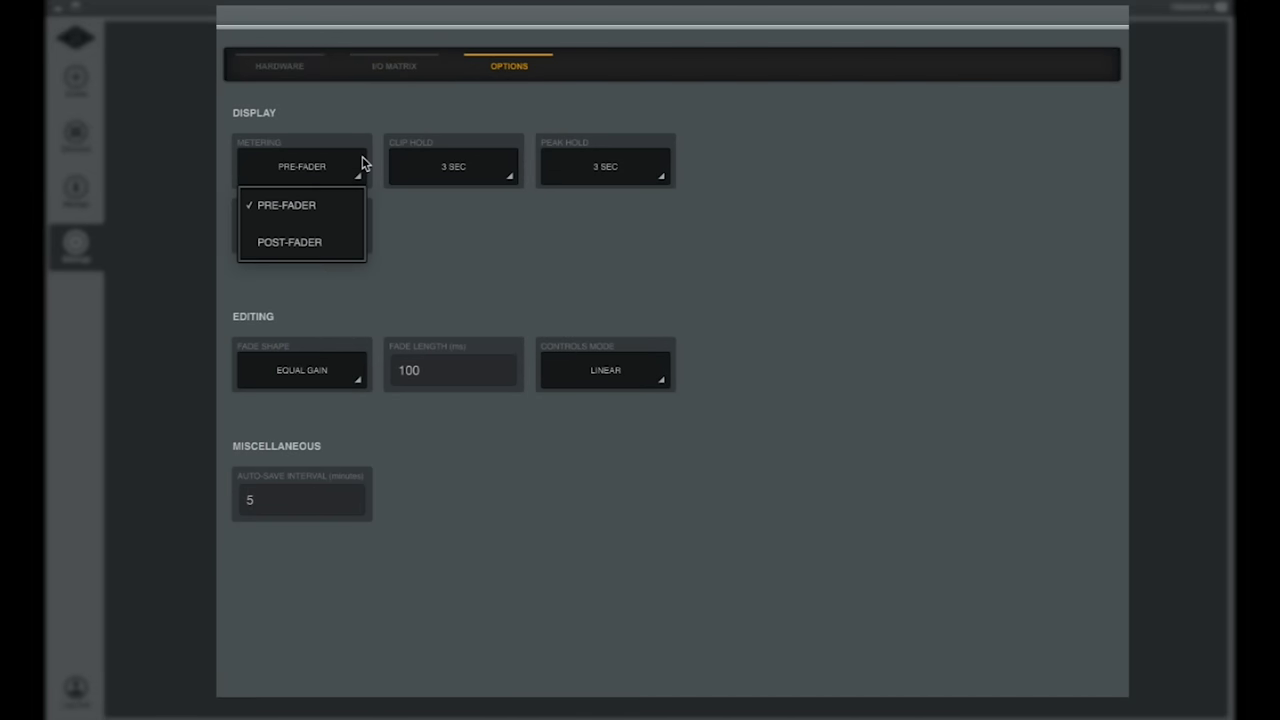
left_click(364, 164)
left_click(549, 362)
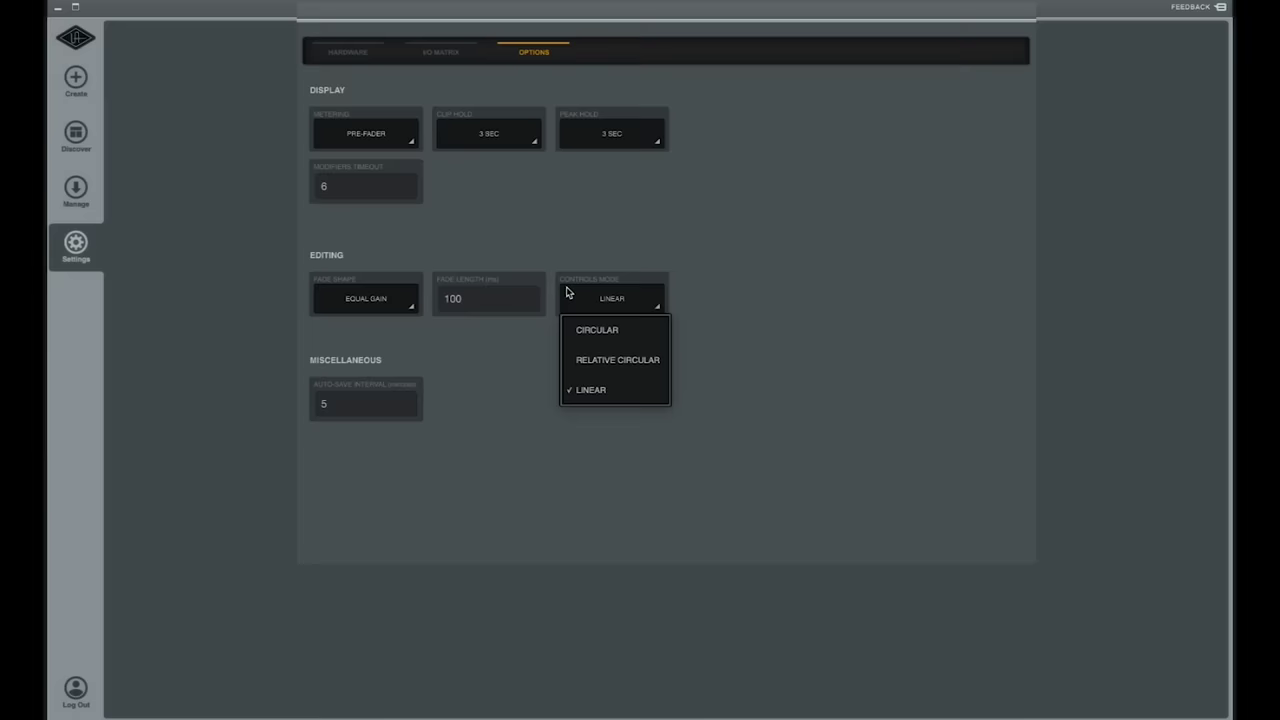
left_click(549, 362)
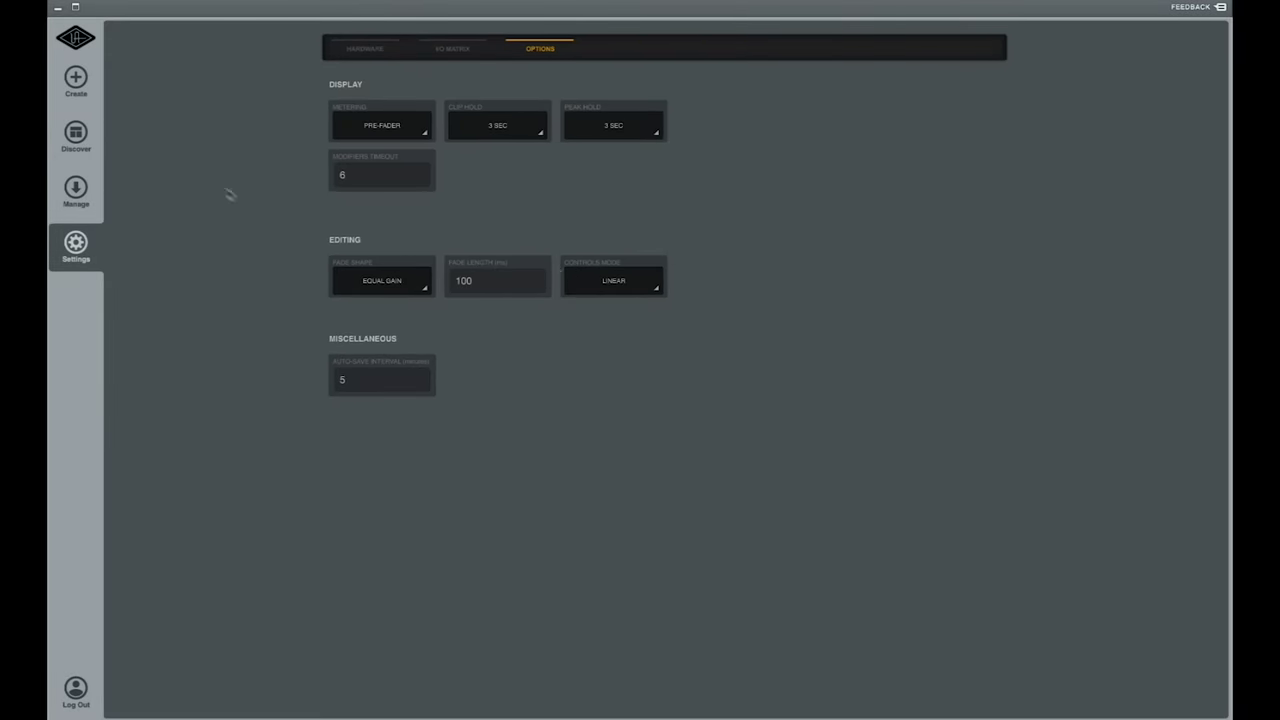
left_click(95, 86)
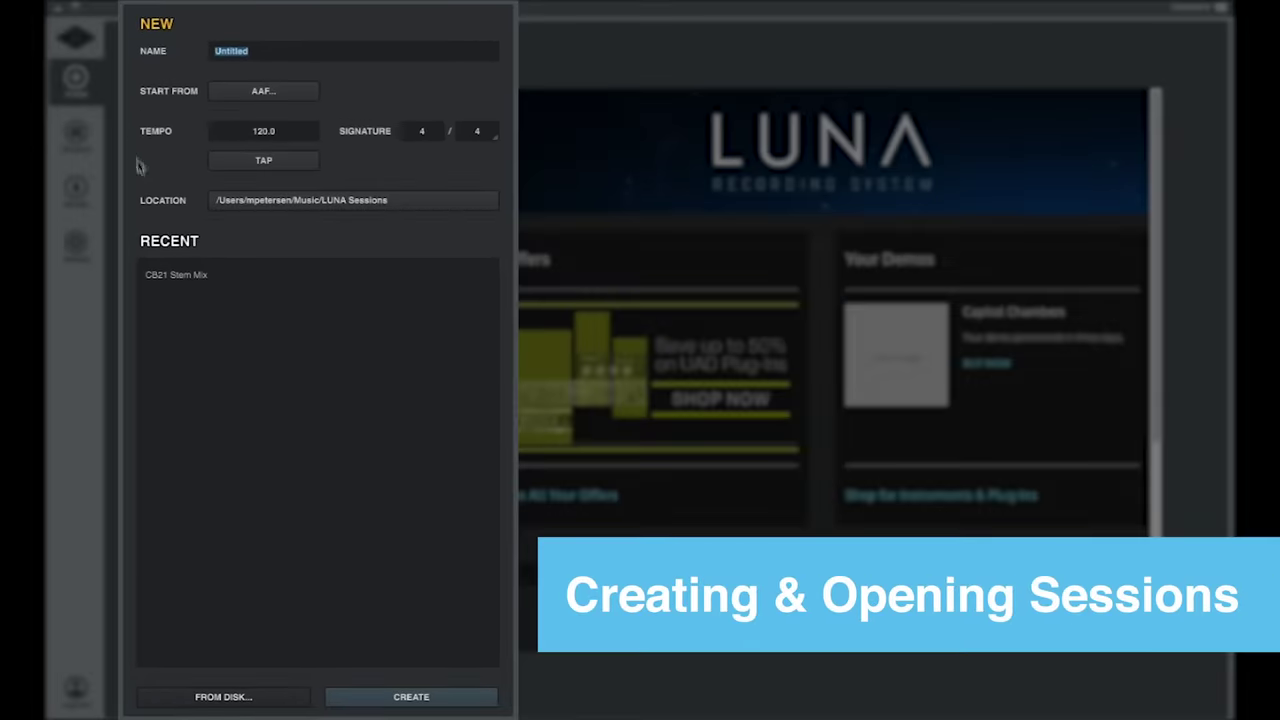
After viewing Recent sessions, create a new session named 'Demo Session'
left_click(167, 266)
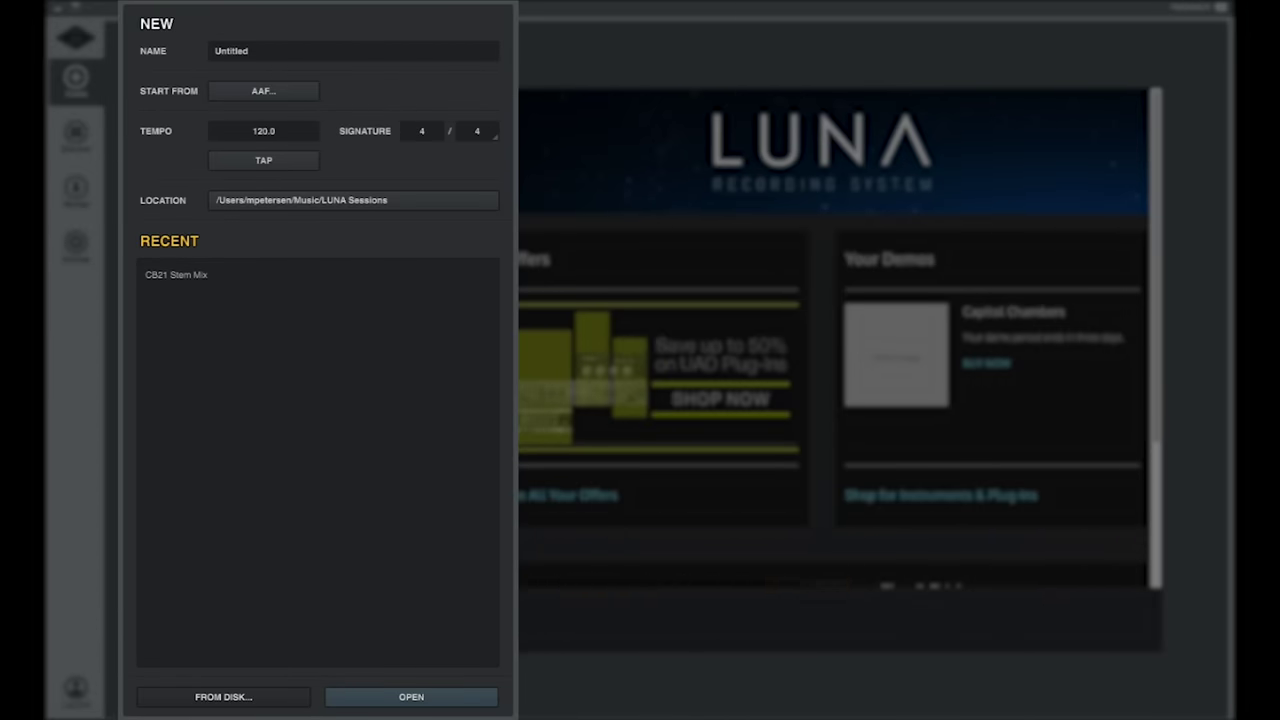
left_click(149, 30)
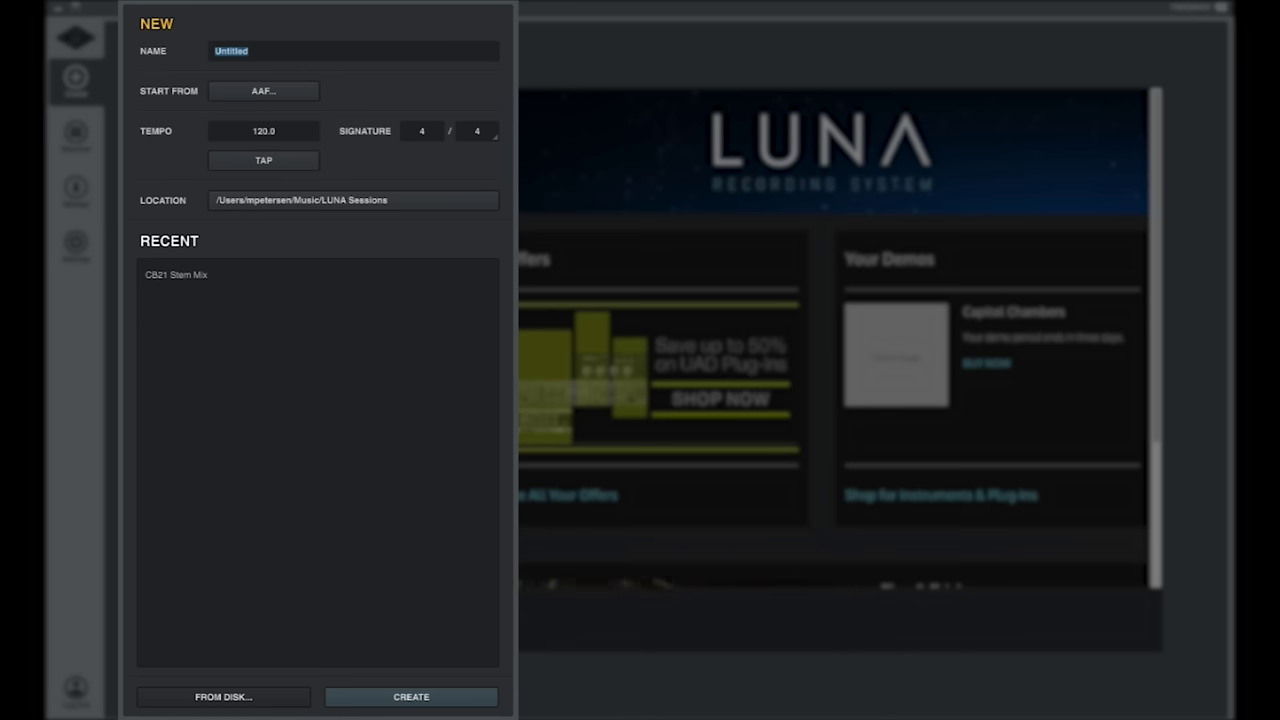
type("Demo Session")
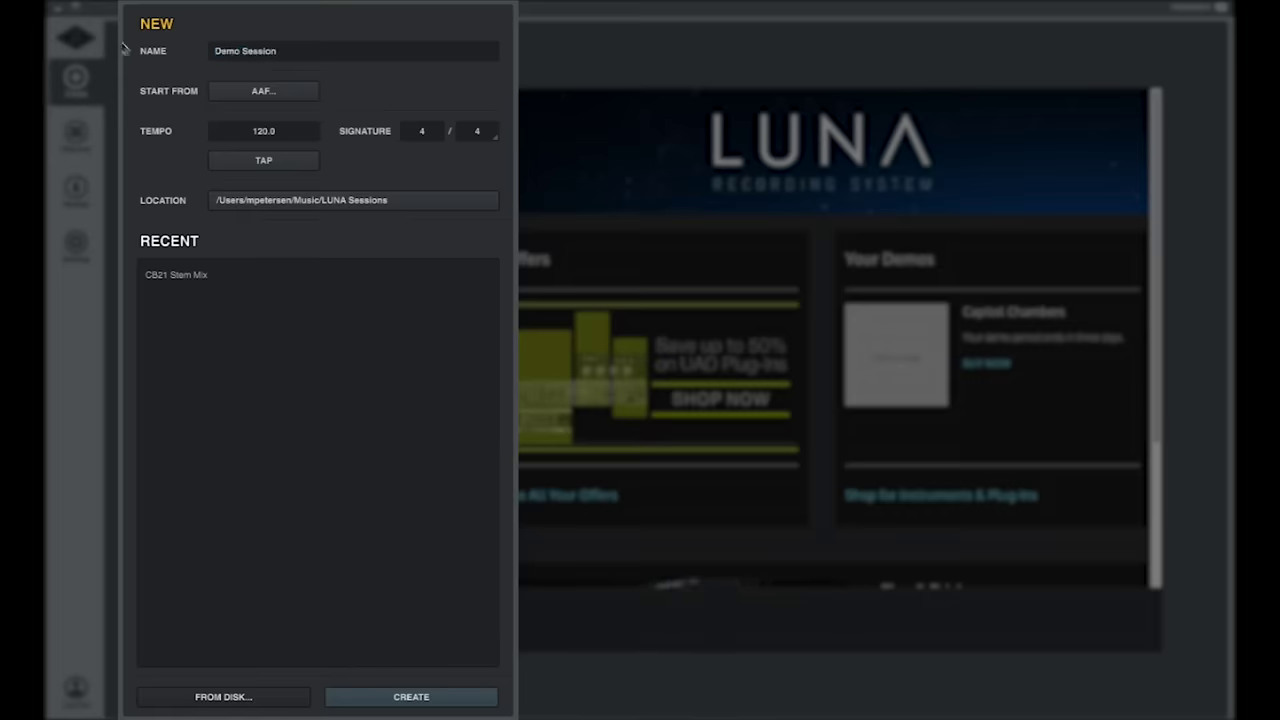
left_click(410, 697)
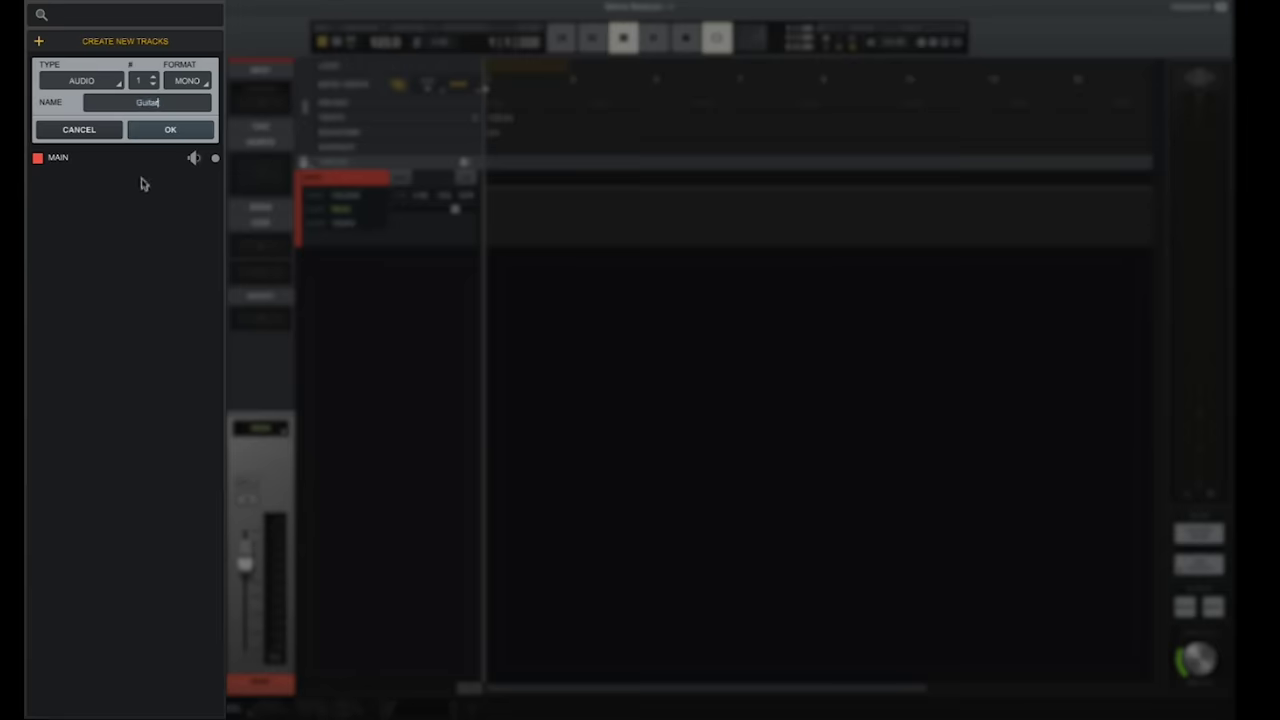
Add the Guitar audio track with its input set to MIC/LINE/HIZ 2
left_click(140, 129)
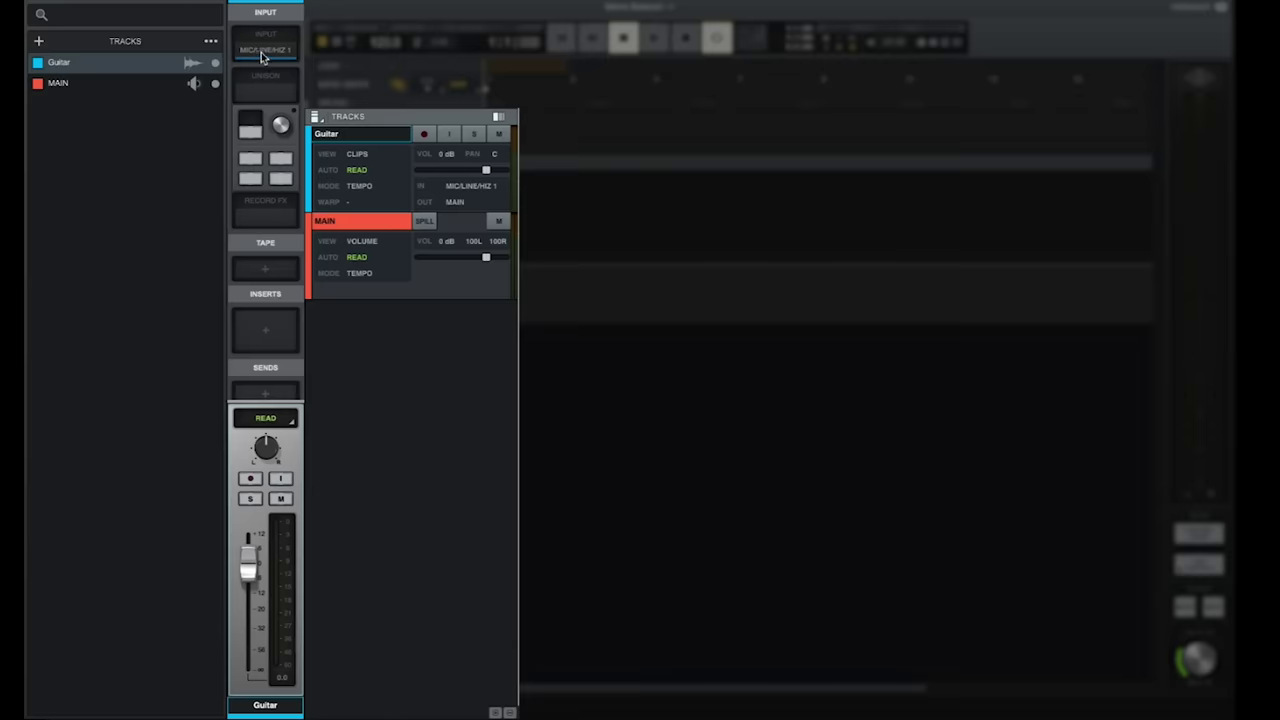
left_click(264, 49)
left_click(135, 241)
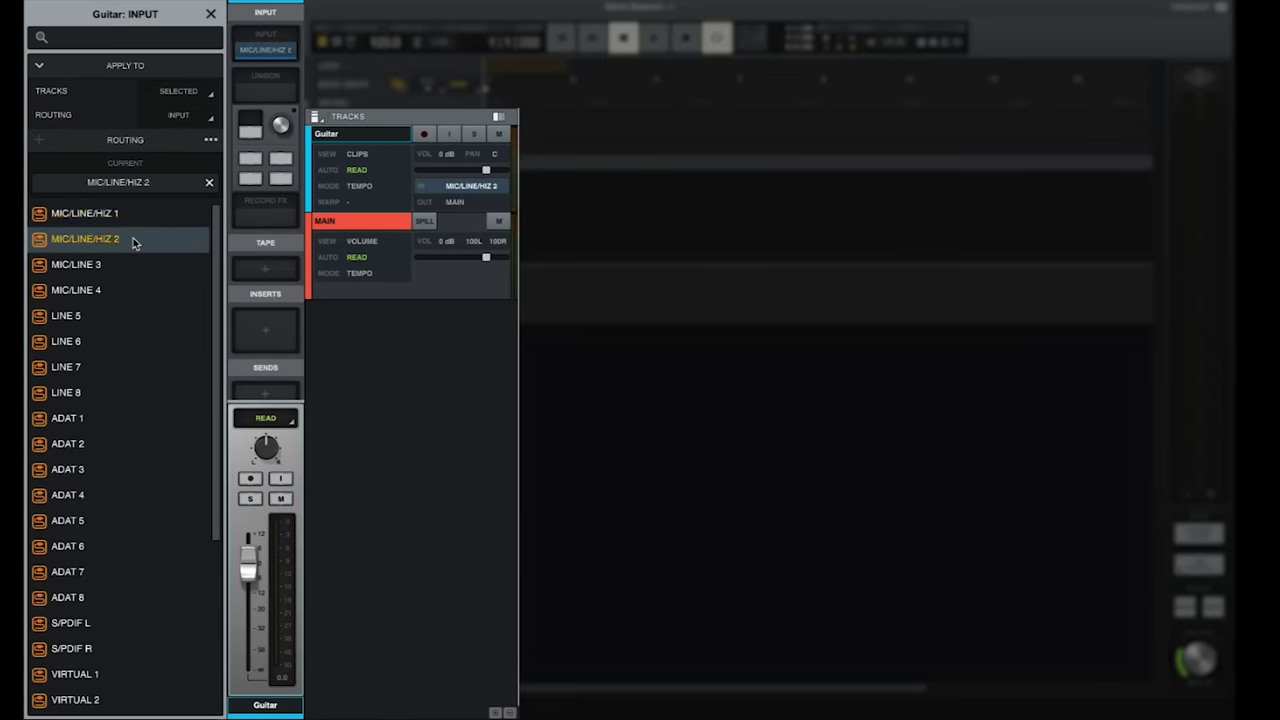
Insert the Fender 55 Tweed Deluxe amp plug-in on the Guitar track
left_click(250, 338)
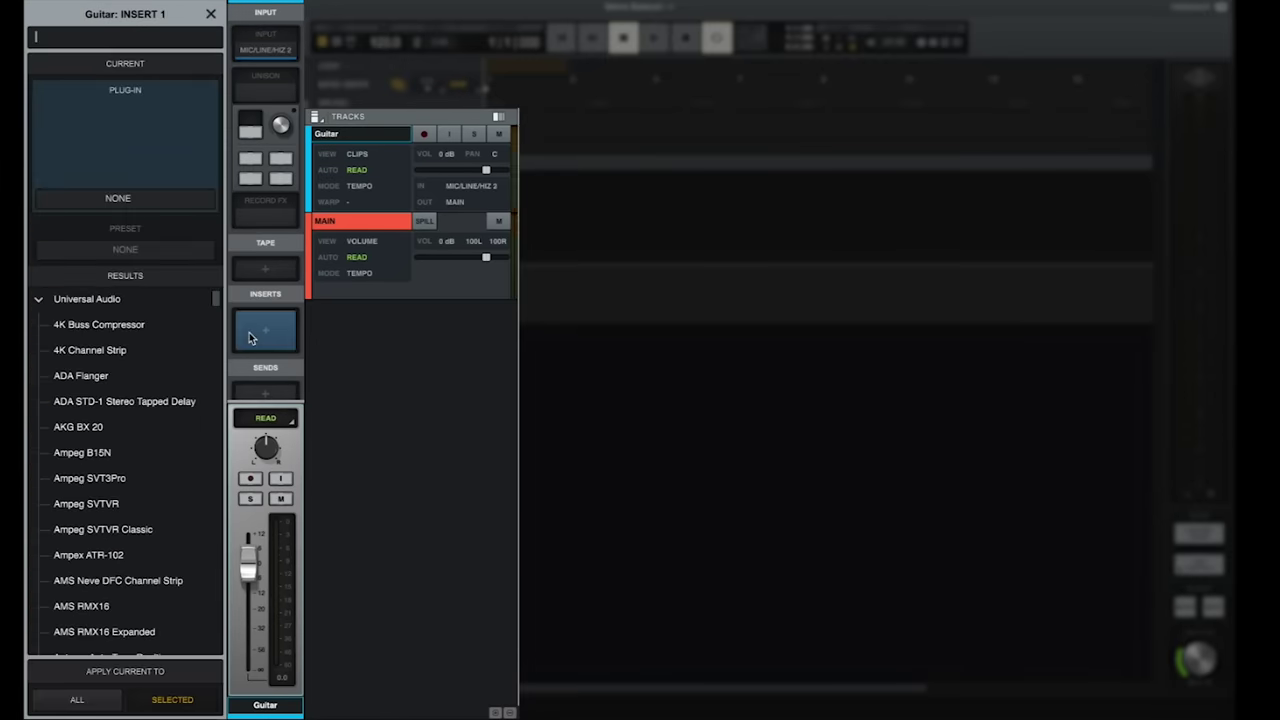
type("fender")
key("Return")
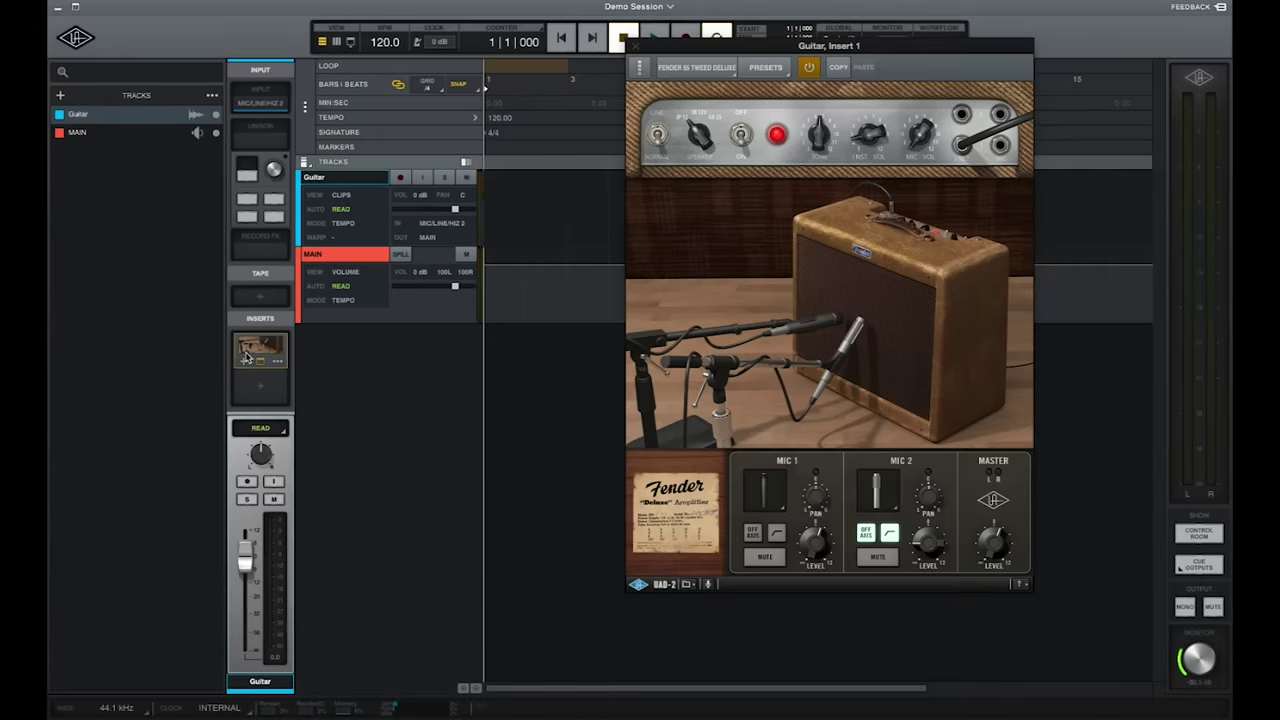
left_click(245, 357)
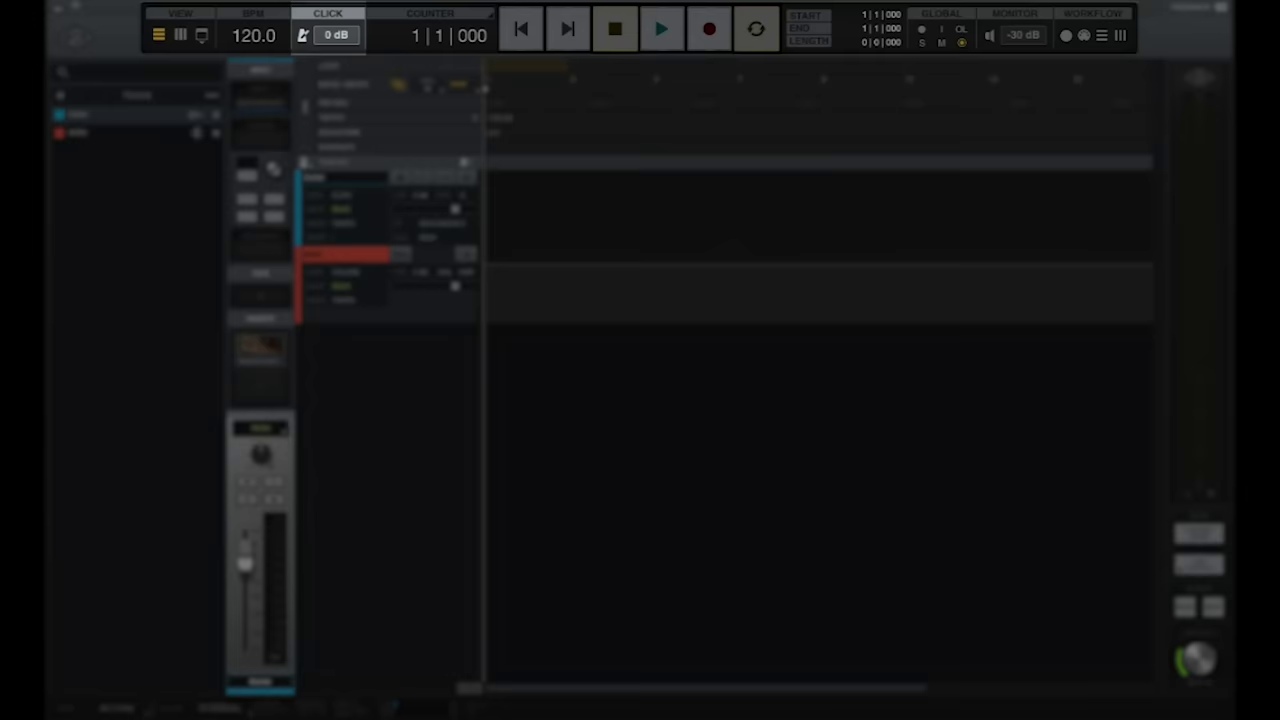
Check the counter time format choices and keep it at Bar|Beats
left_click(441, 15)
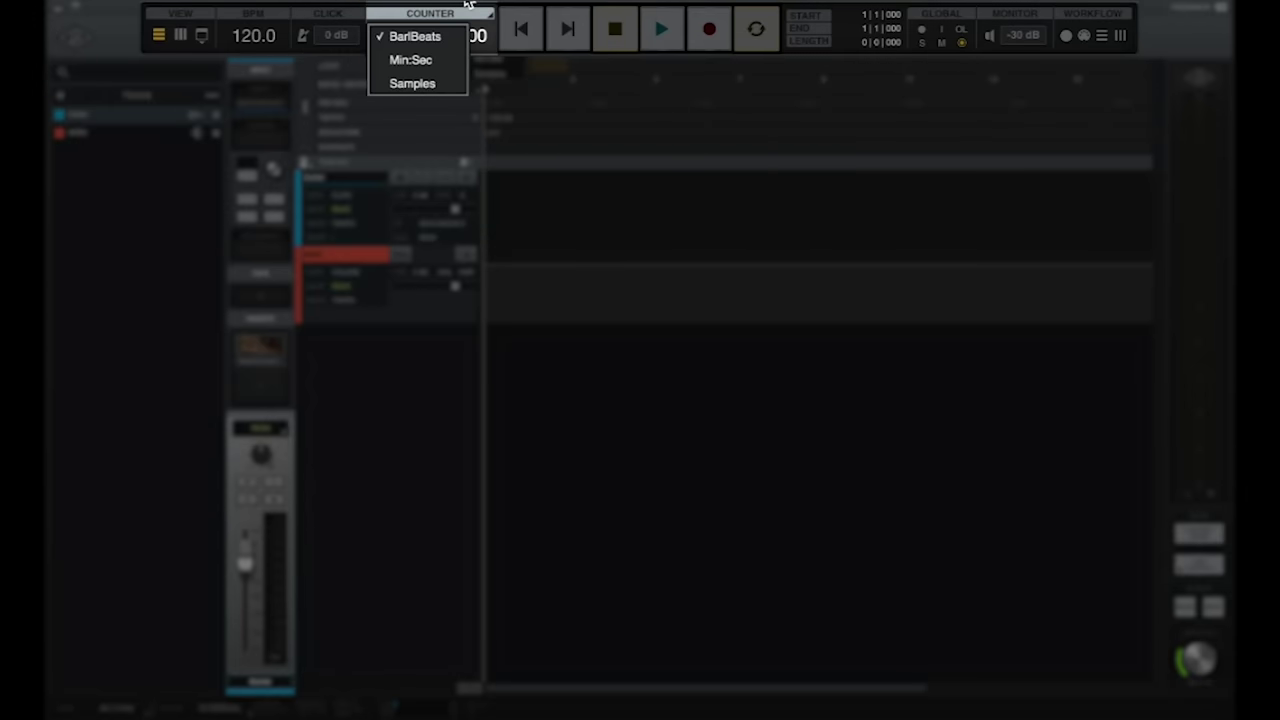
left_click(466, 3)
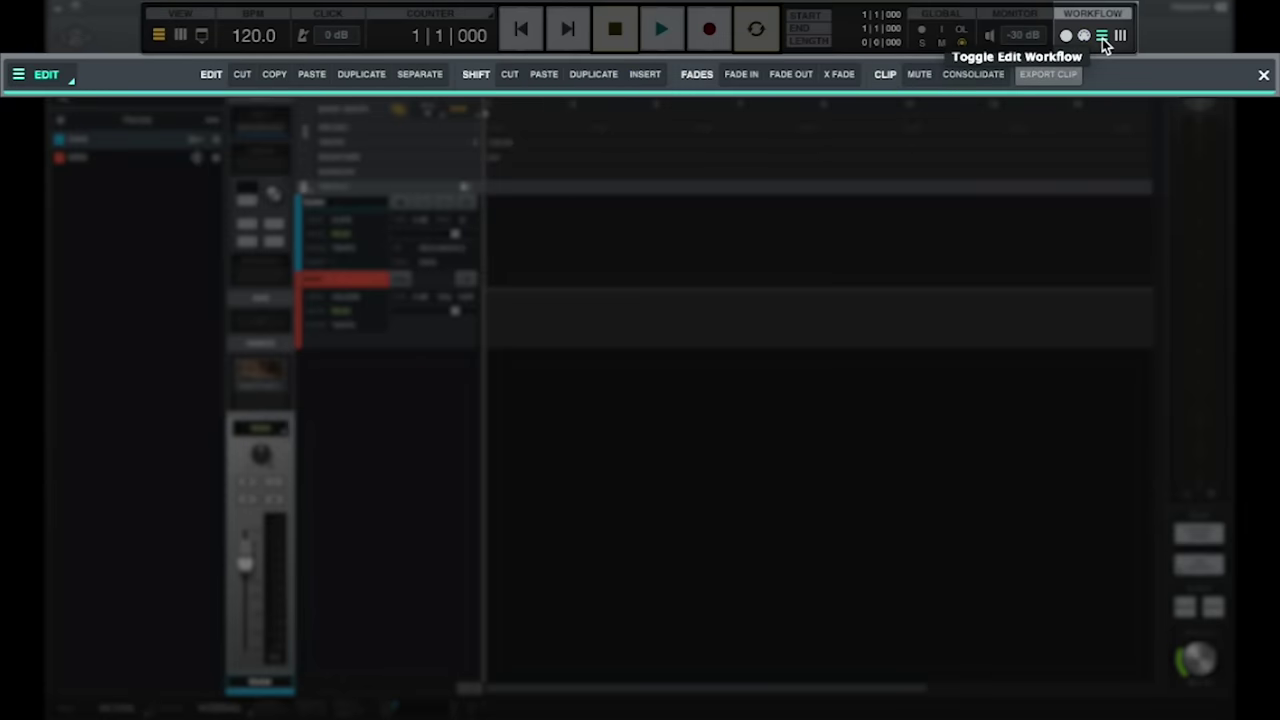
Open the Mix workflow commands, then close them again
left_click(1120, 38)
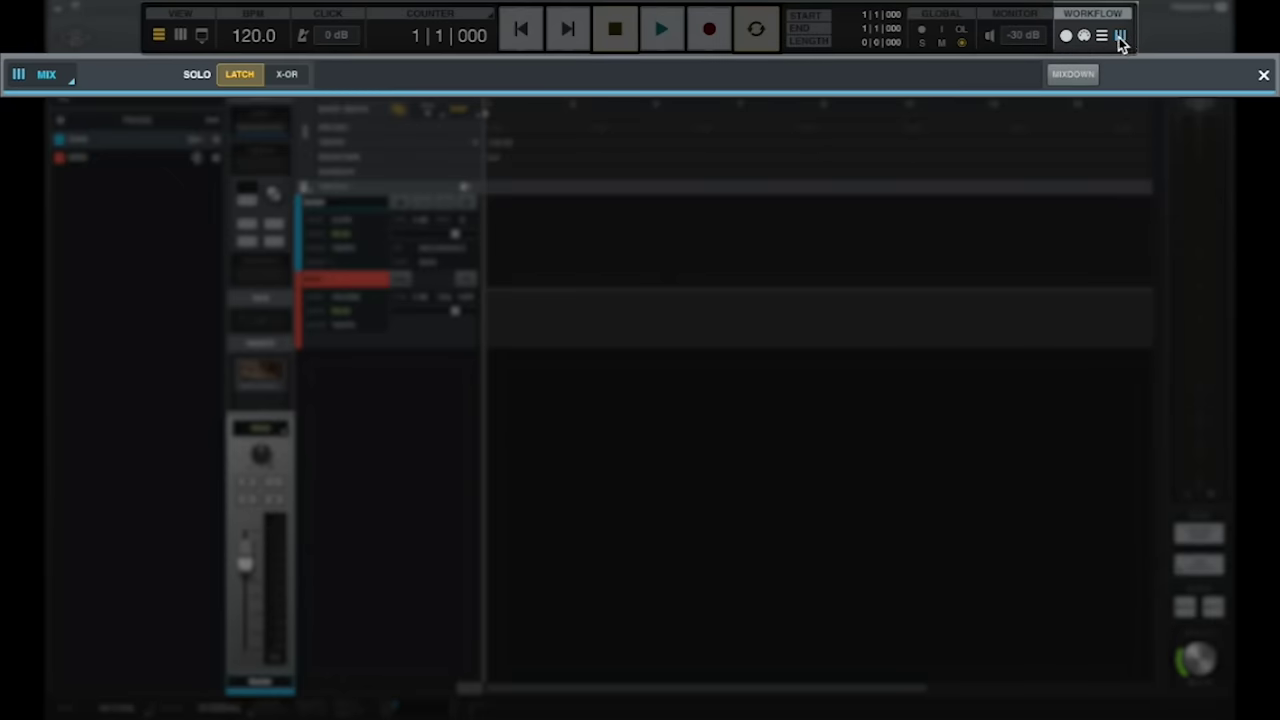
left_click(1120, 36)
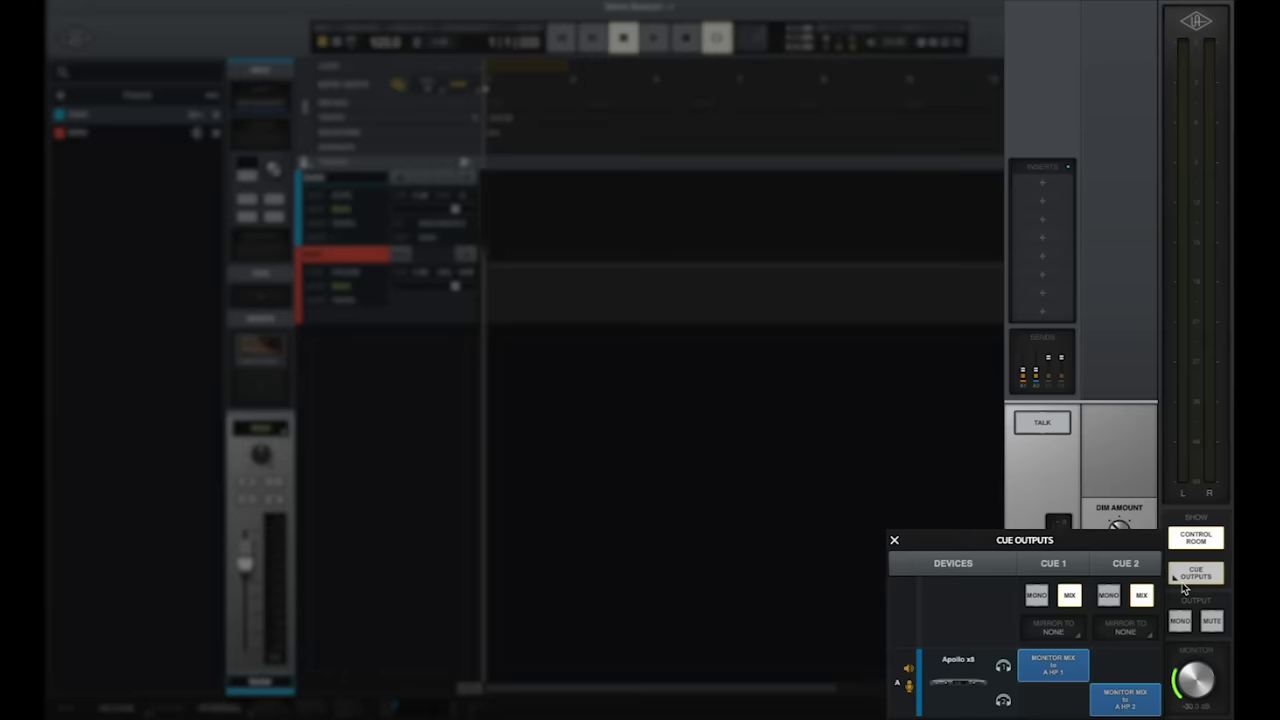
Toggle the Cue 1 MIX and route Apollo x8 headphone output 2 to Cue 1
left_click(1070, 598)
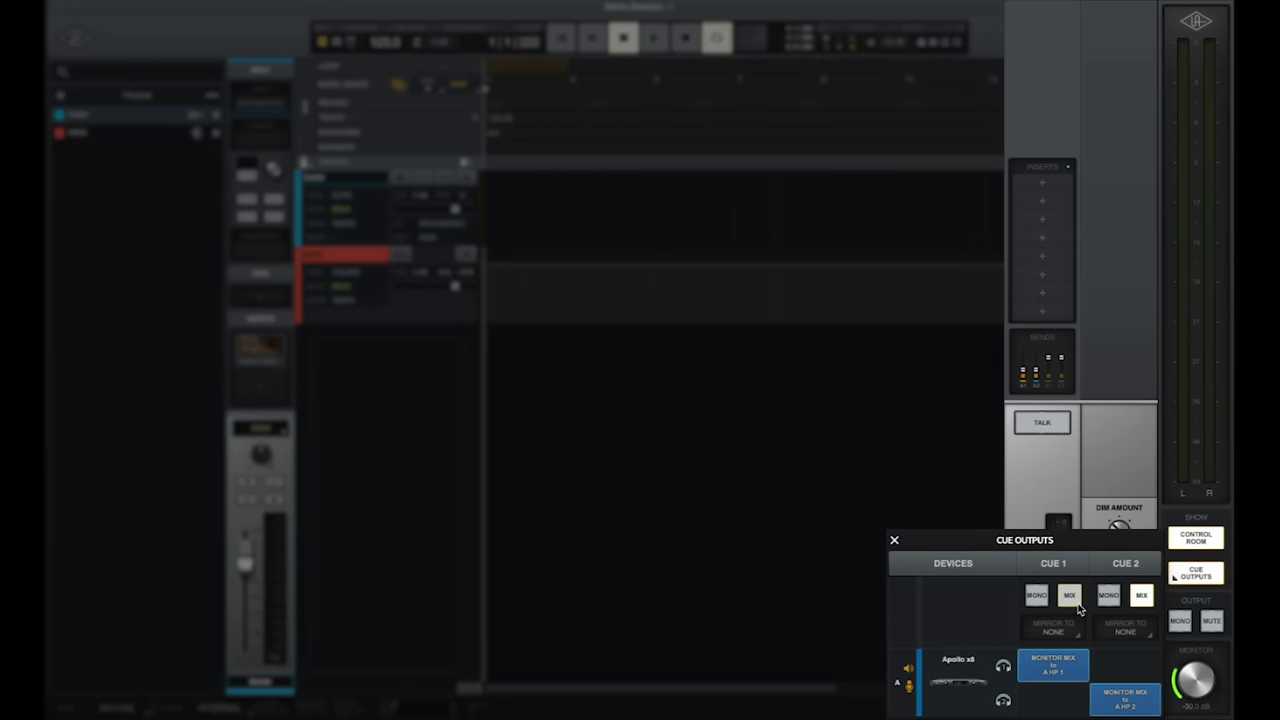
left_click(1078, 603)
left_click(1056, 696)
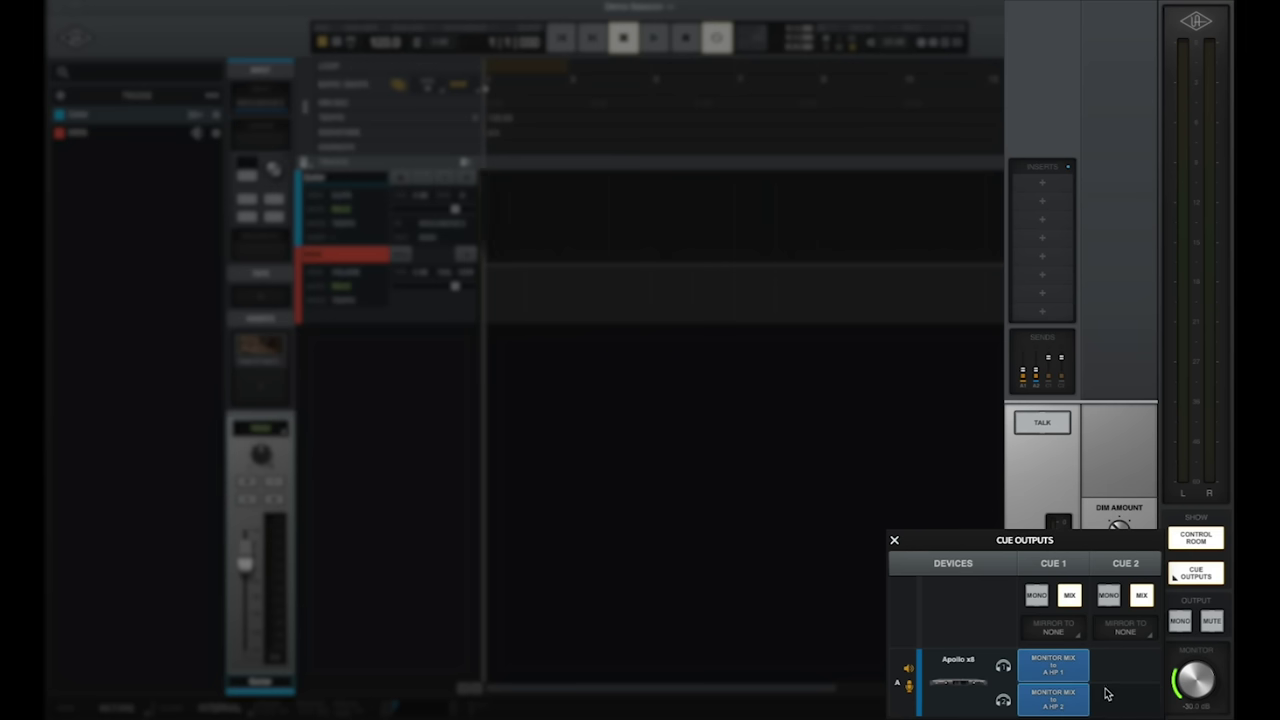
left_click(1074, 603)
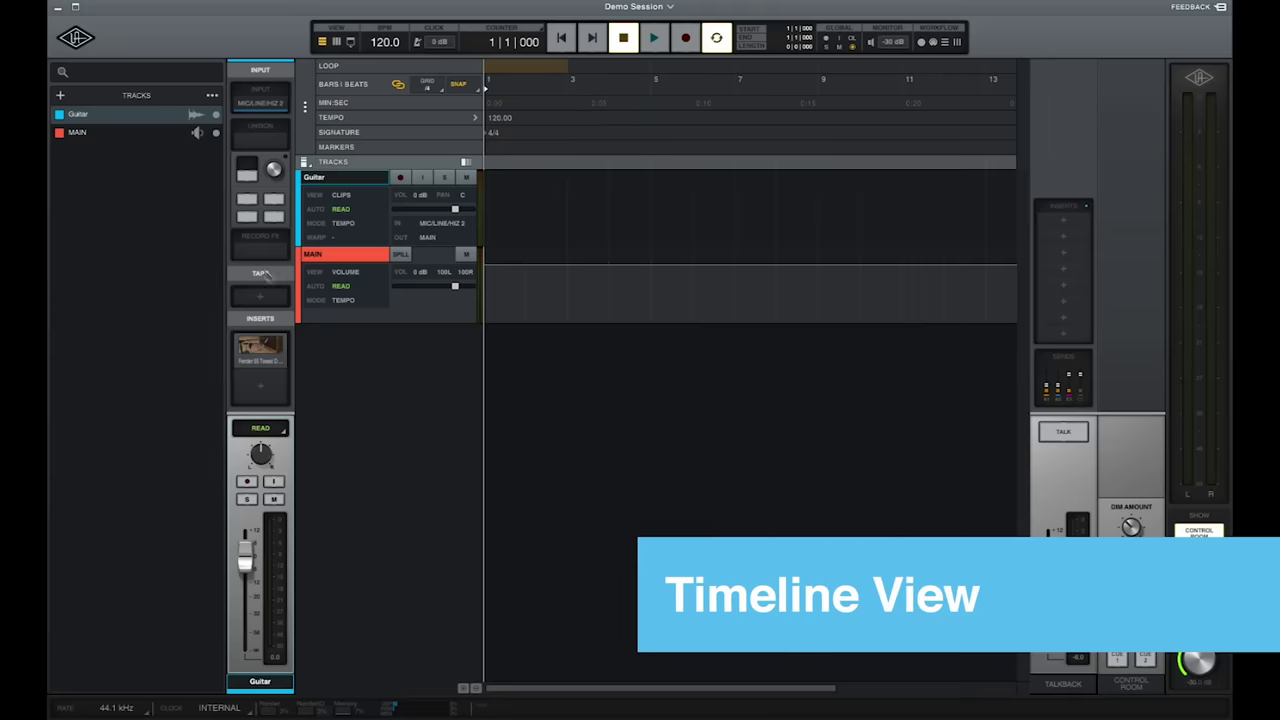
Return to the launcher and open the CB21 Stem Mix session from Recent
left_click(75, 38)
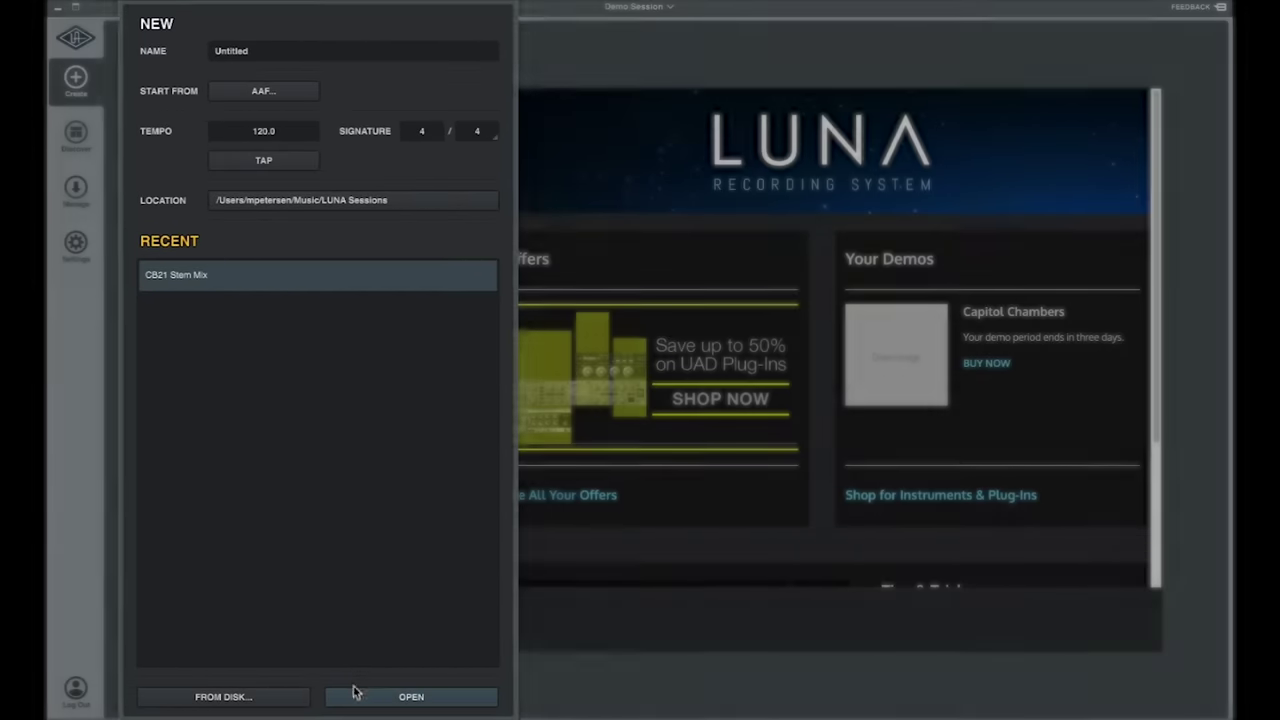
left_click(354, 691)
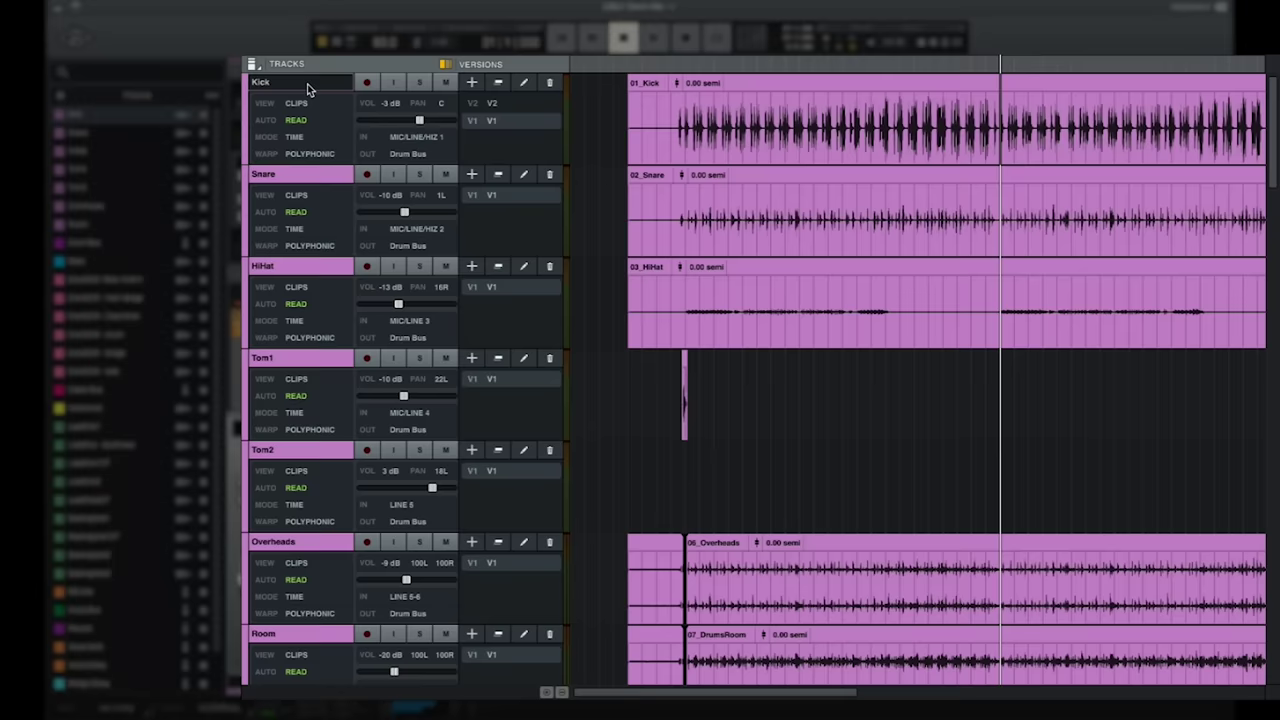
Drag the Kick track header so Kick sits below Snare in the track order
mouse_move(307, 84)
left_mouse_down()
mouse_move(299, 156)
mouse_move(300, 84)
left_mouse_up()
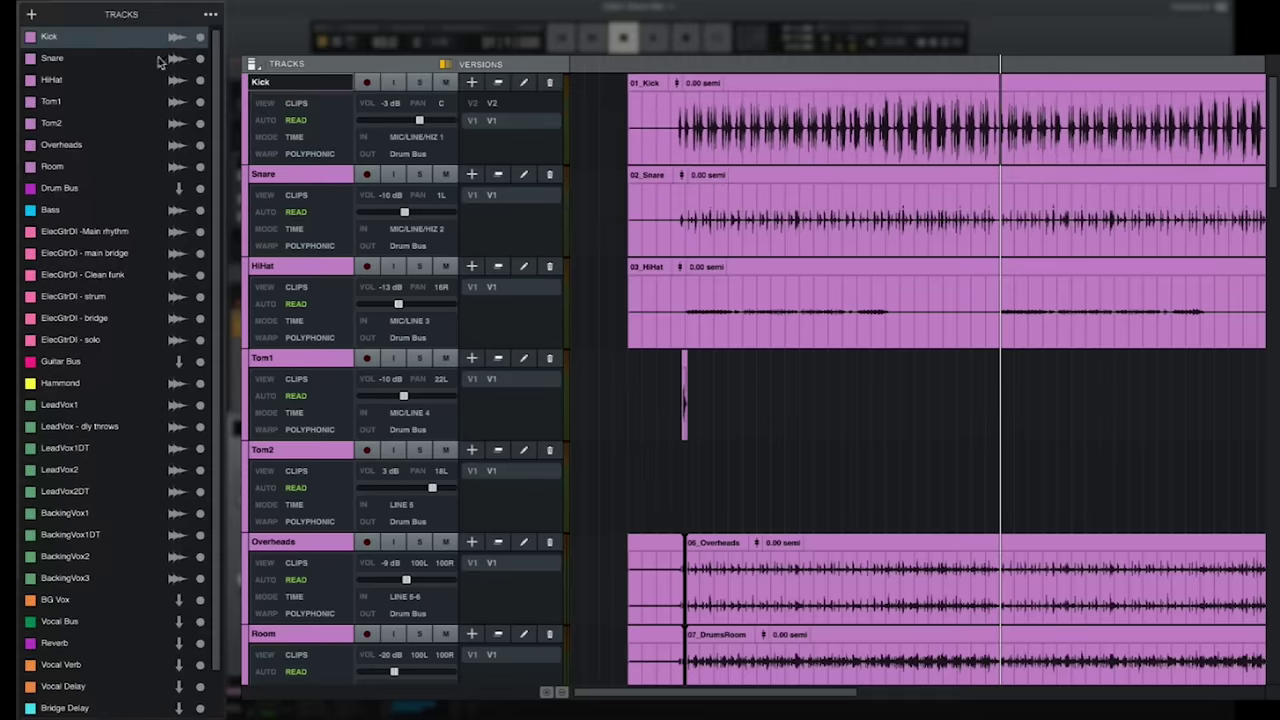
mouse_move(140, 41)
left_mouse_down()
mouse_move(137, 69)
mouse_move(146, 40)
left_mouse_up()
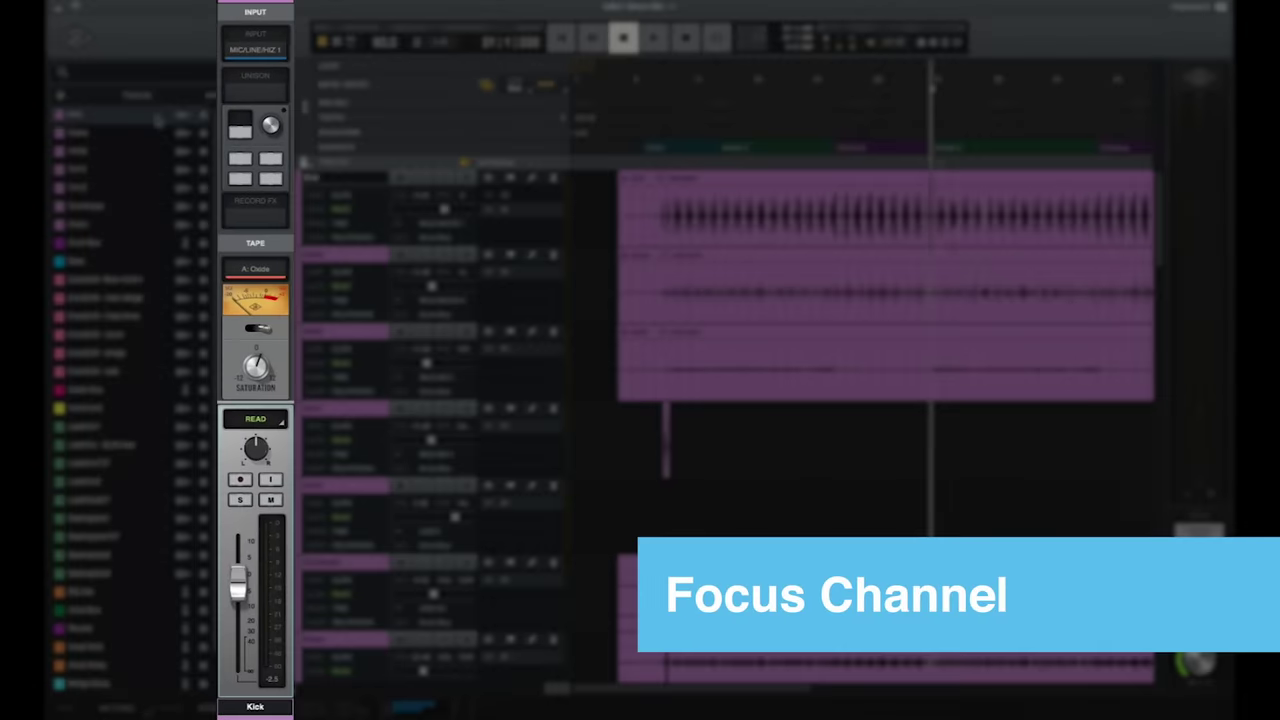
left_click(316, 221)
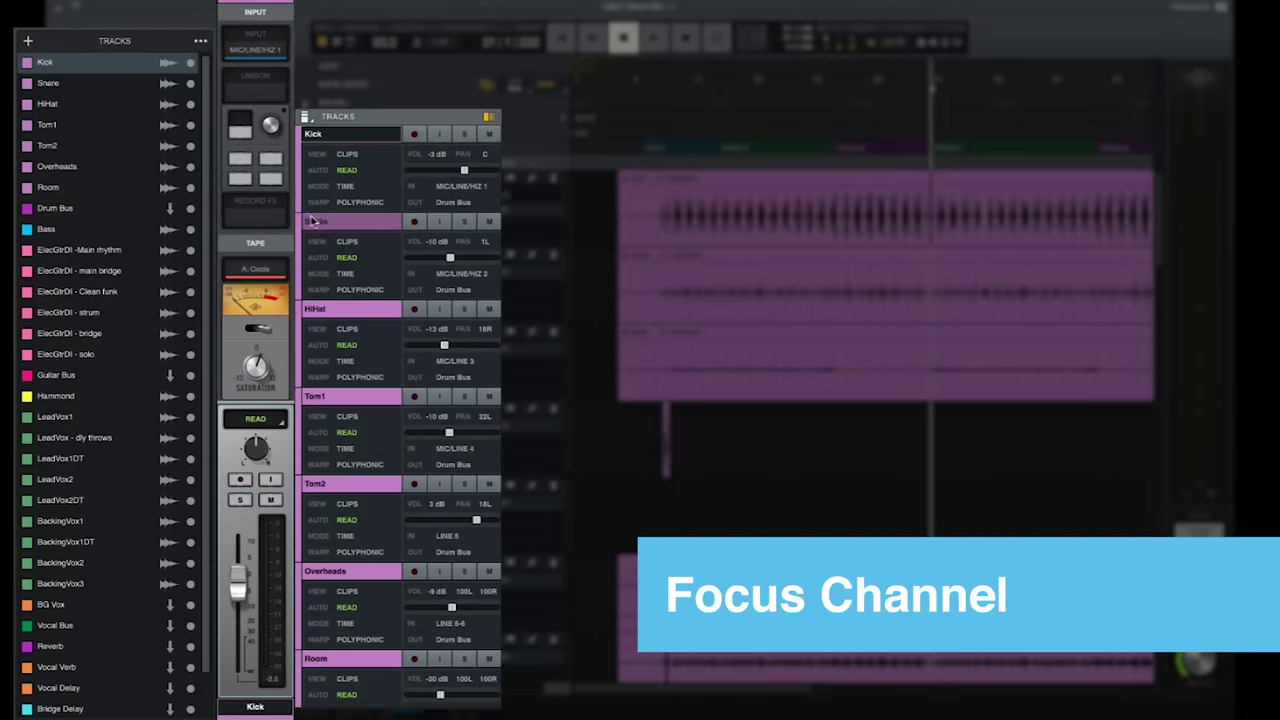
left_click(314, 309)
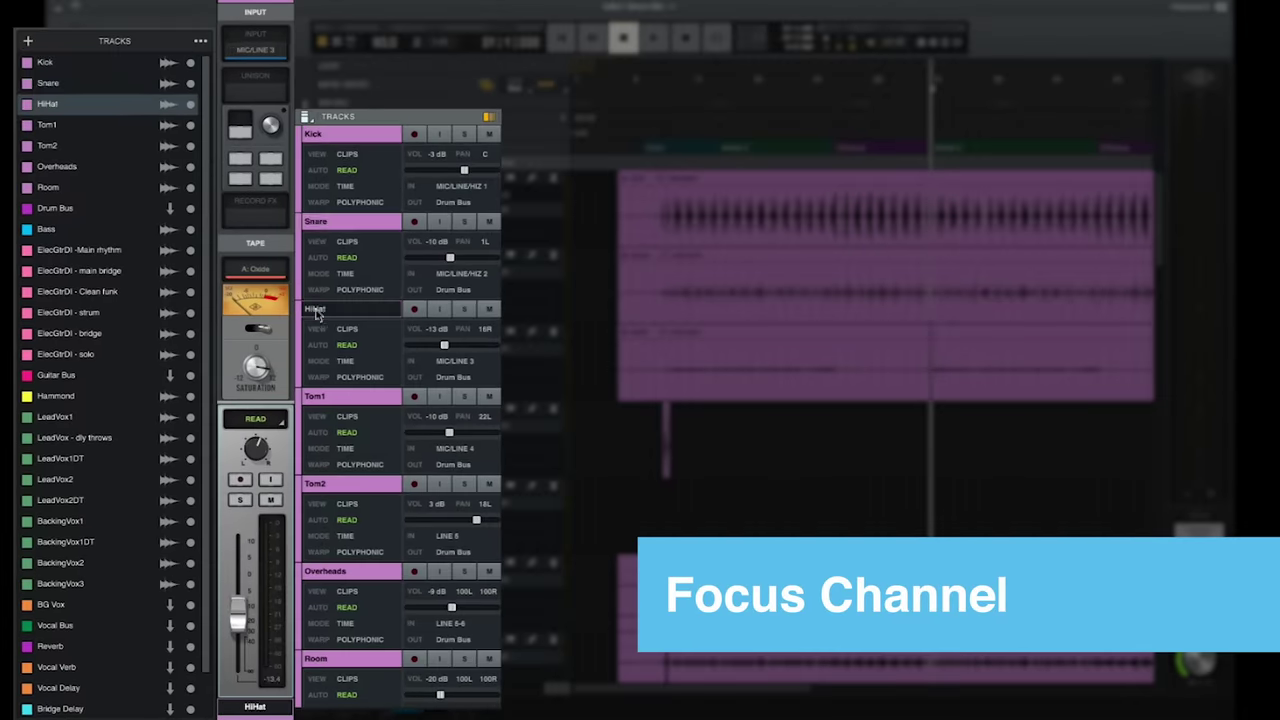
left_click(314, 397)
left_click(314, 309)
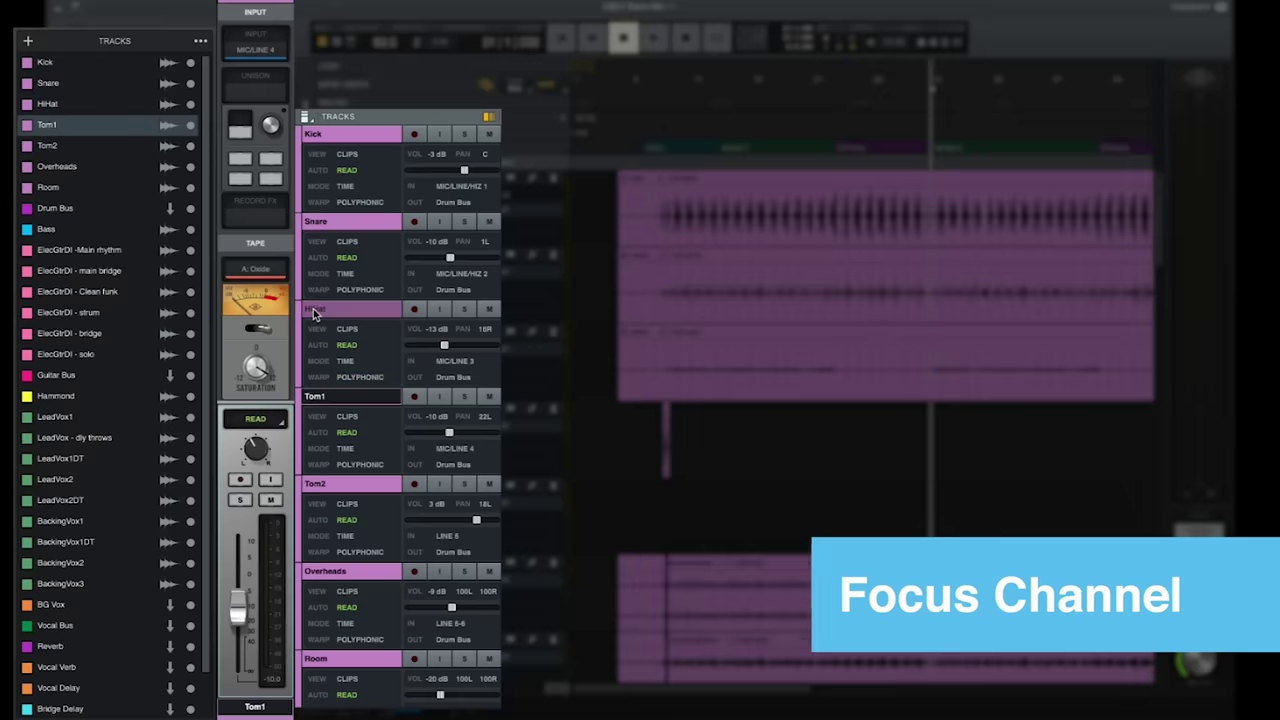
left_click(316, 221)
left_click(315, 141)
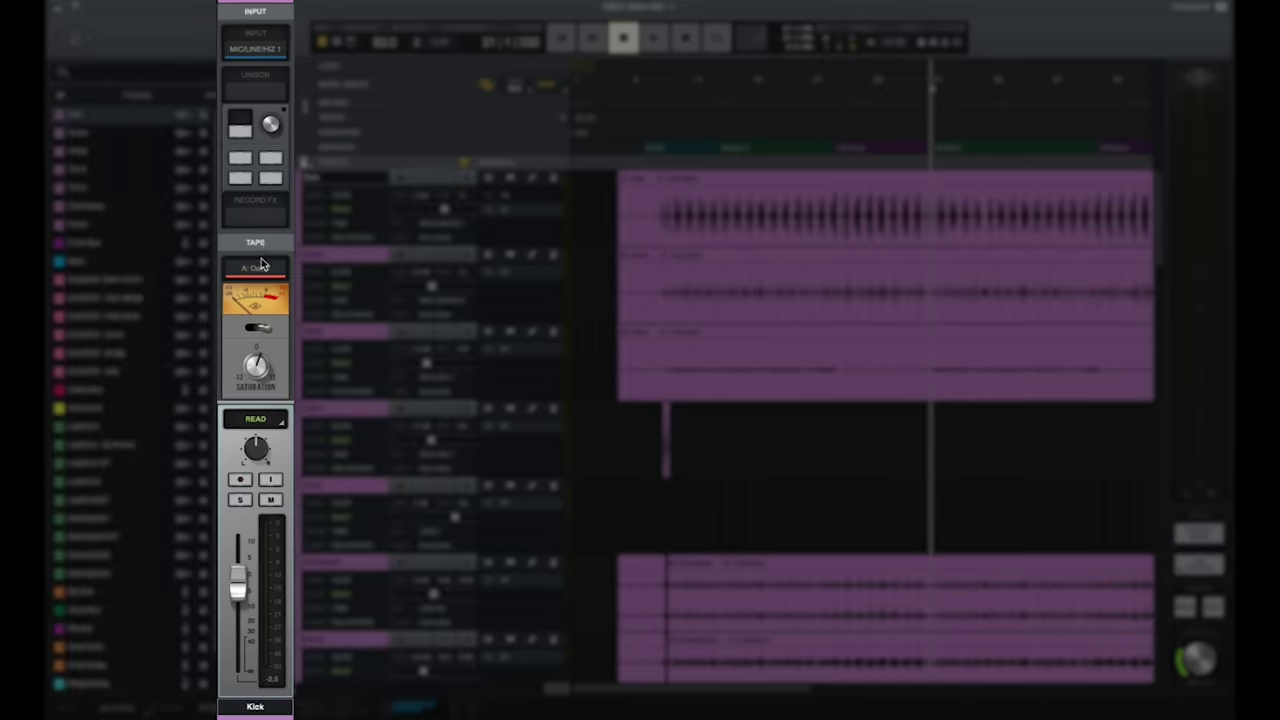
scroll(260, 268, "down", 2)
scroll(260, 268, "down", 5)
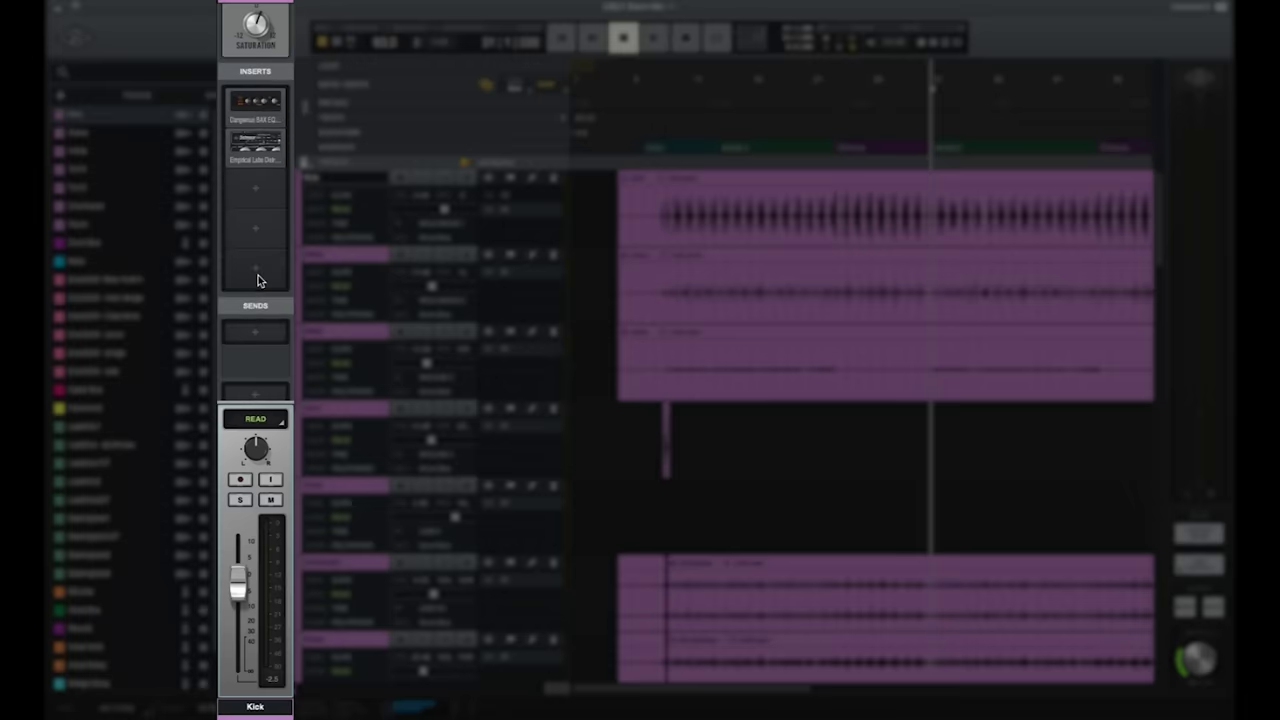
scroll(258, 280, "down", 5)
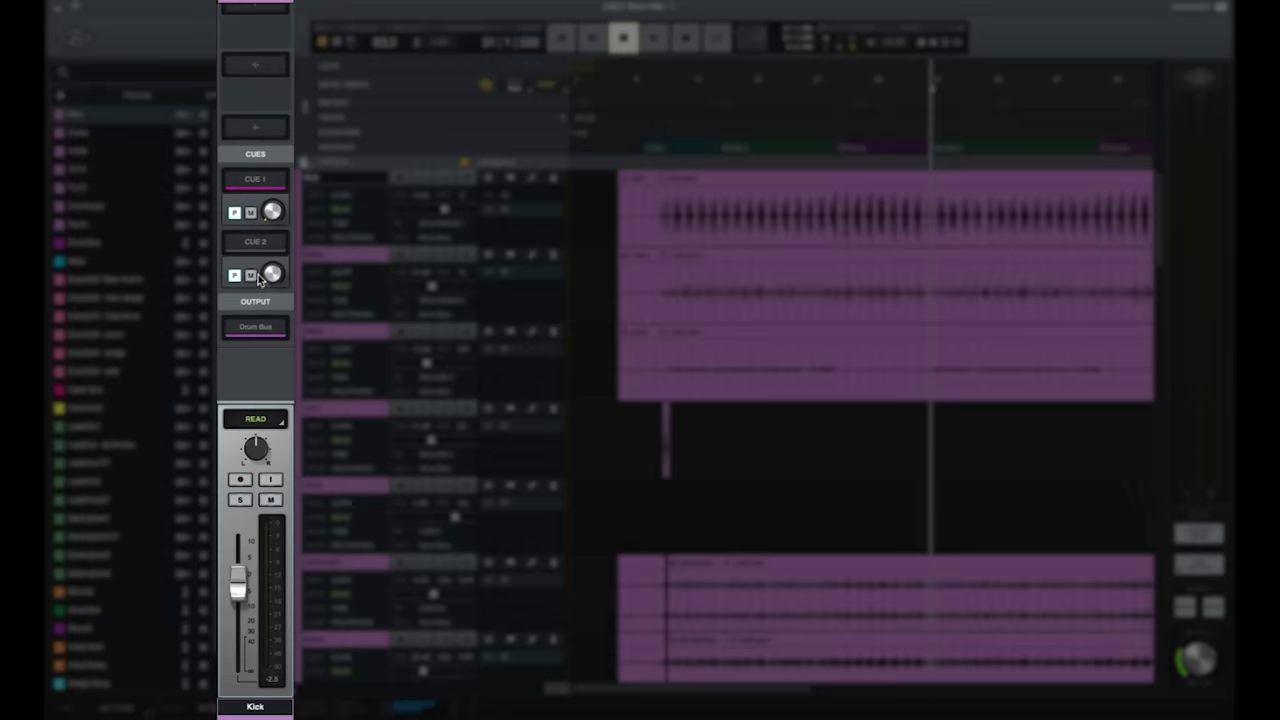
scroll(258, 280, "up", 6)
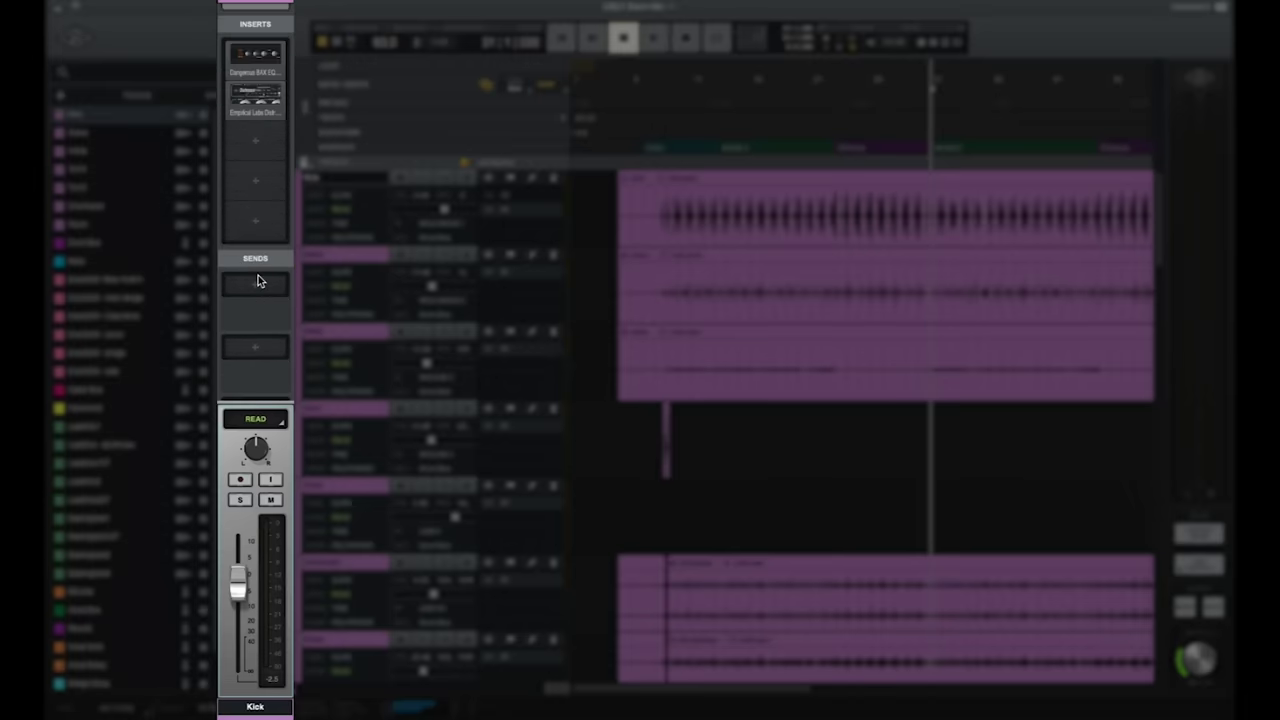
scroll(258, 275, "up", 5)
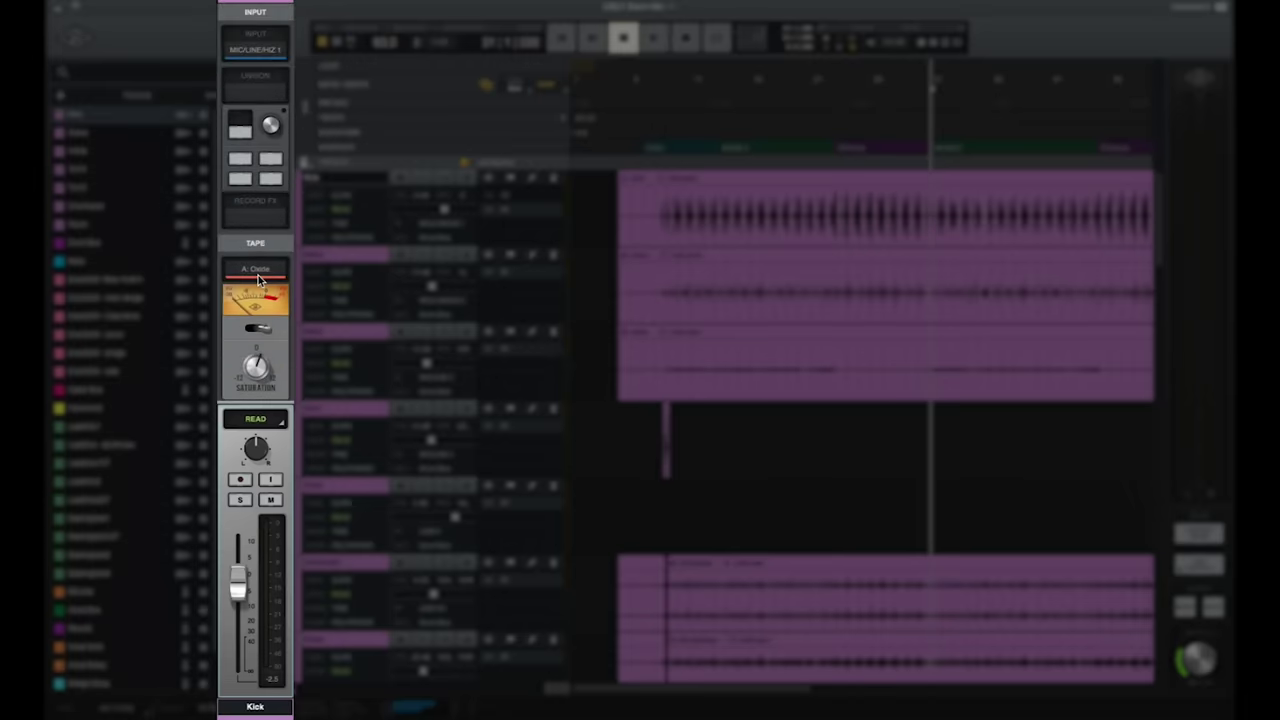
left_click(274, 244)
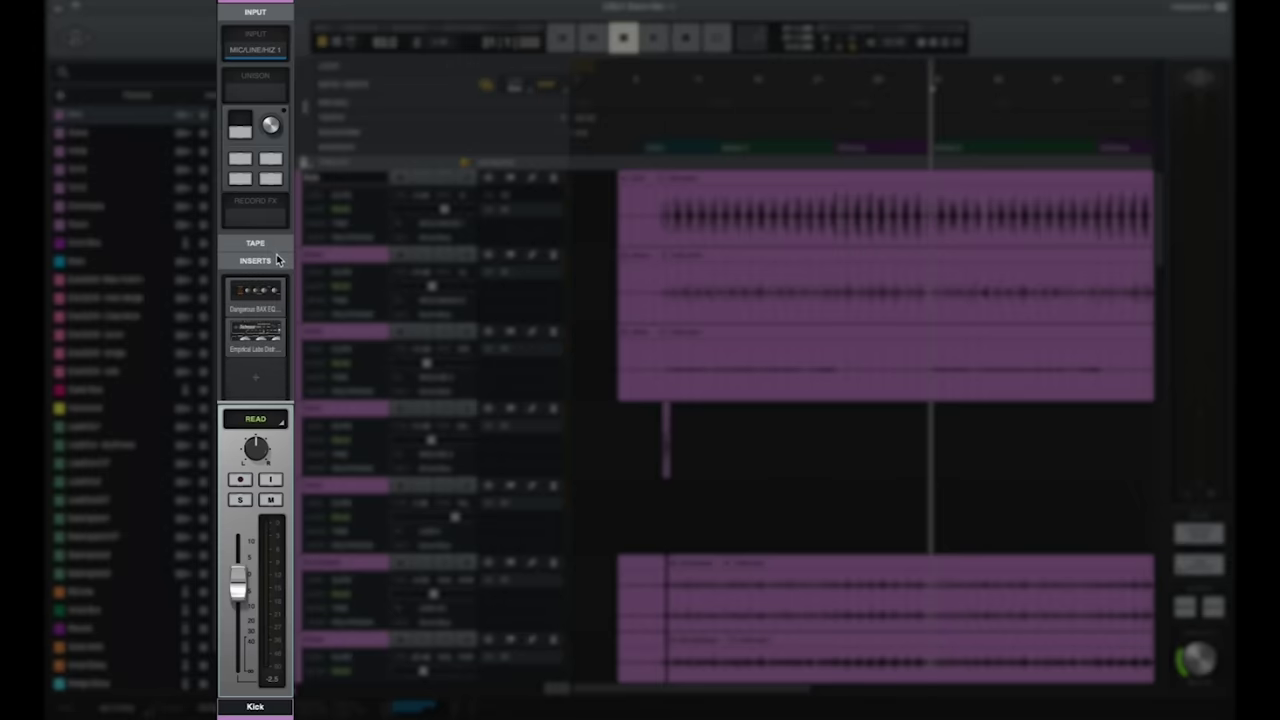
left_click(274, 244)
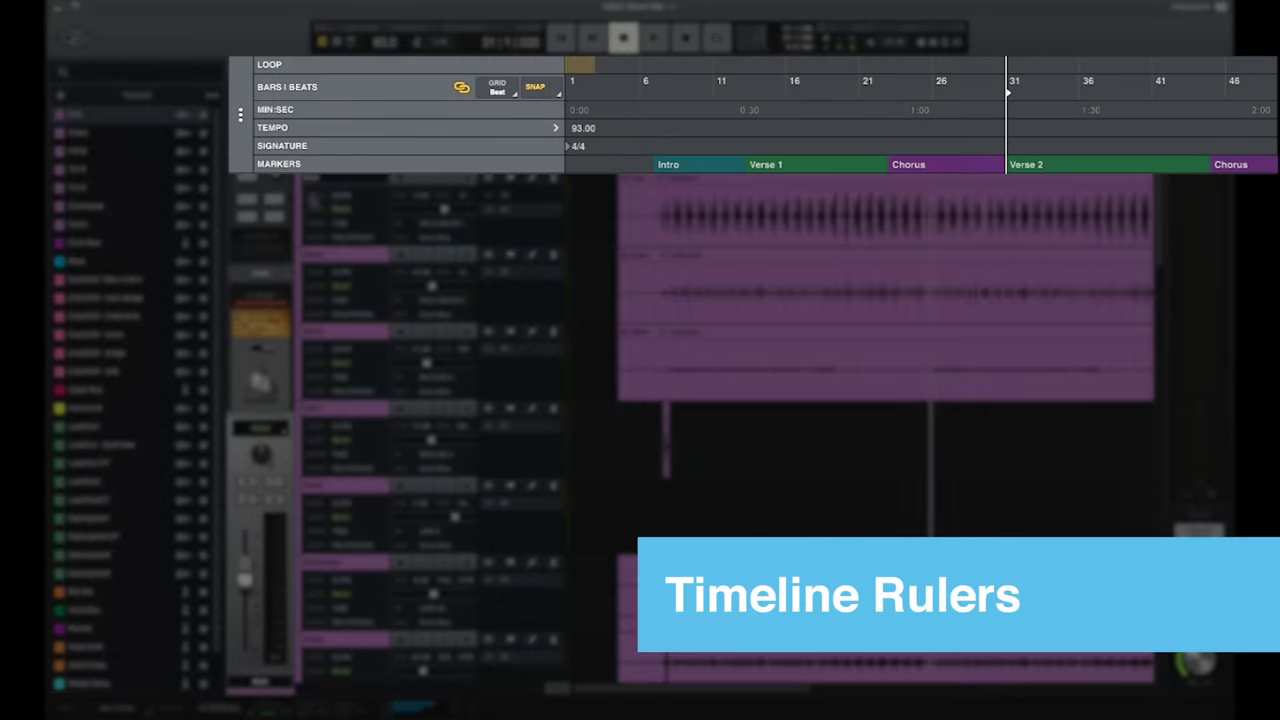
left_click(242, 155)
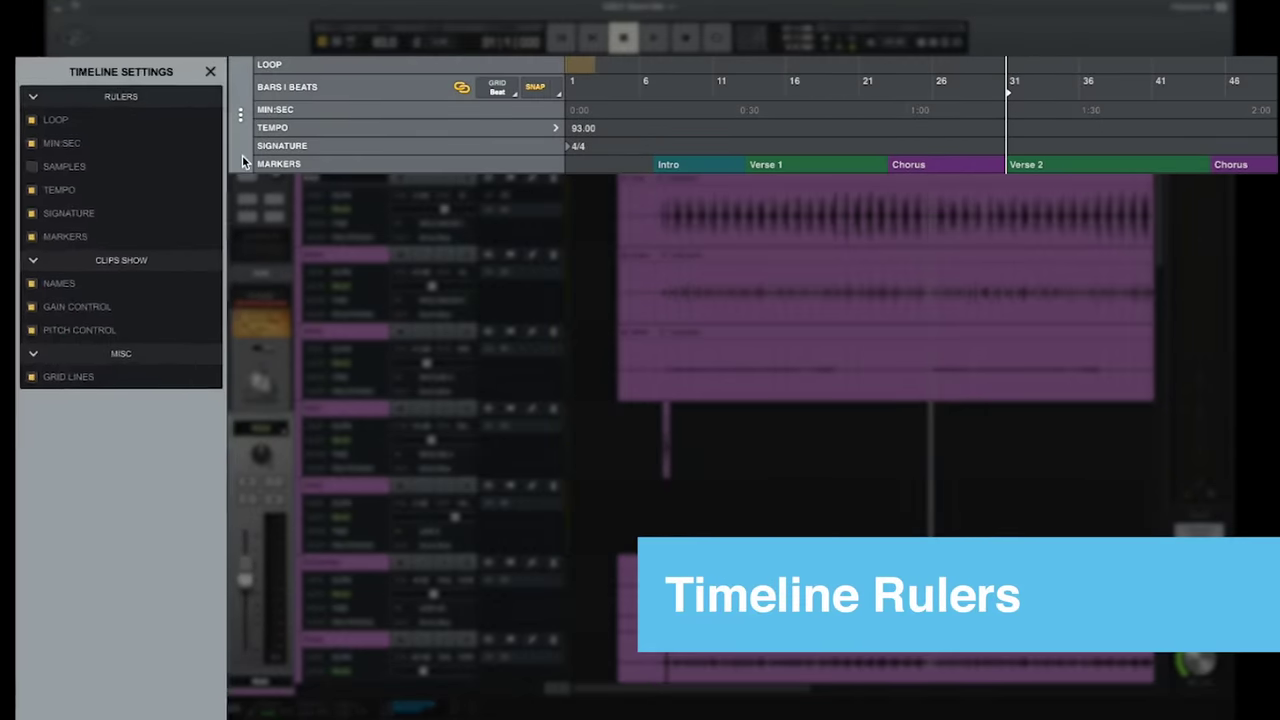
left_click(24, 146)
left_click(24, 122)
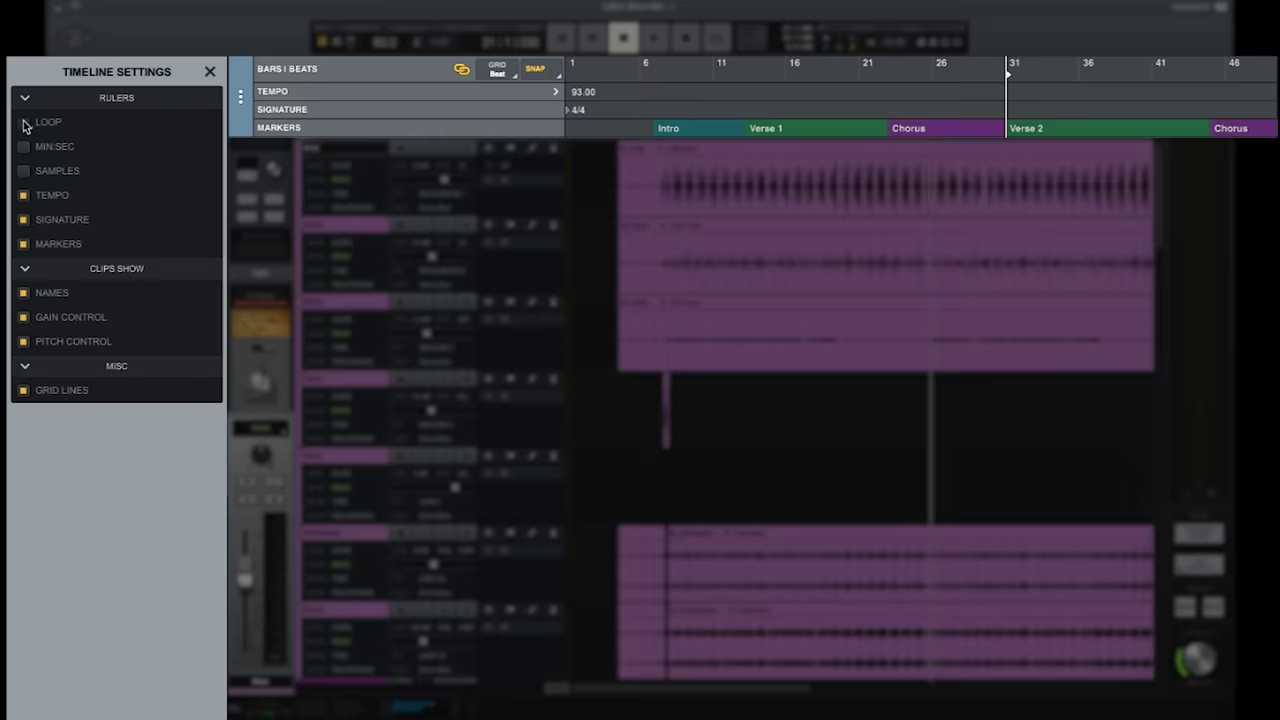
left_click(24, 122)
left_click(24, 146)
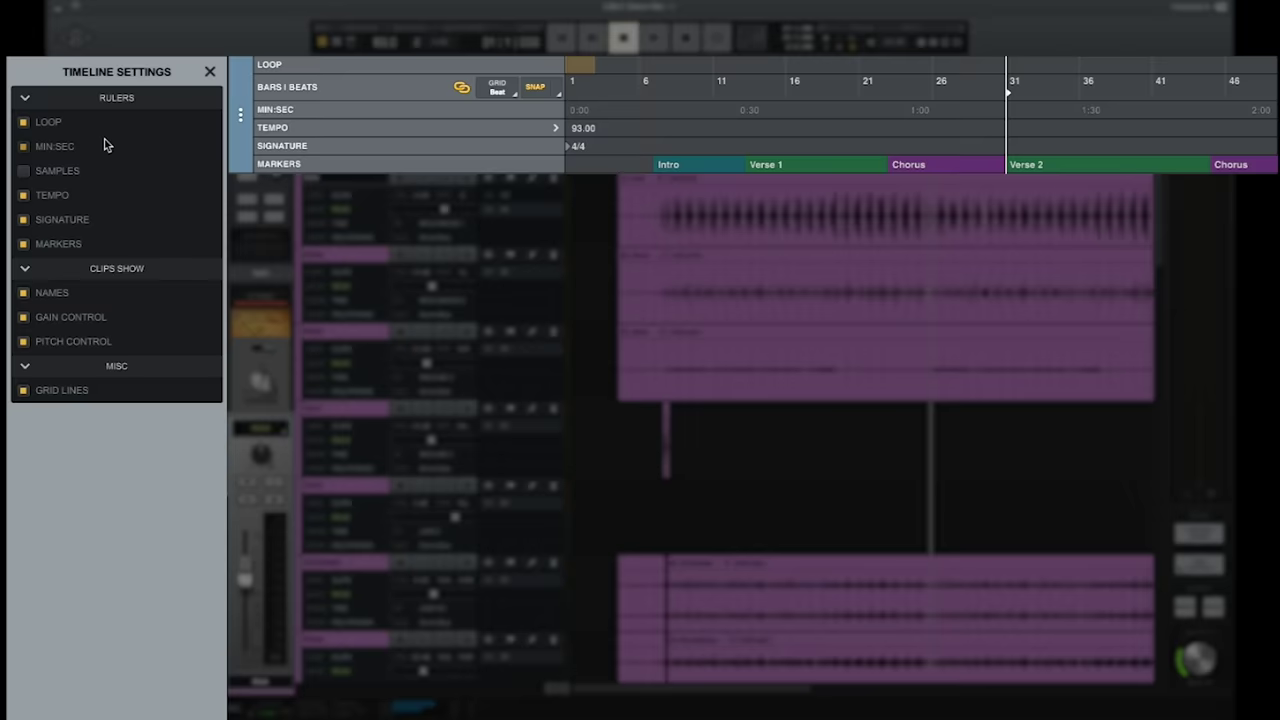
left_click(208, 71)
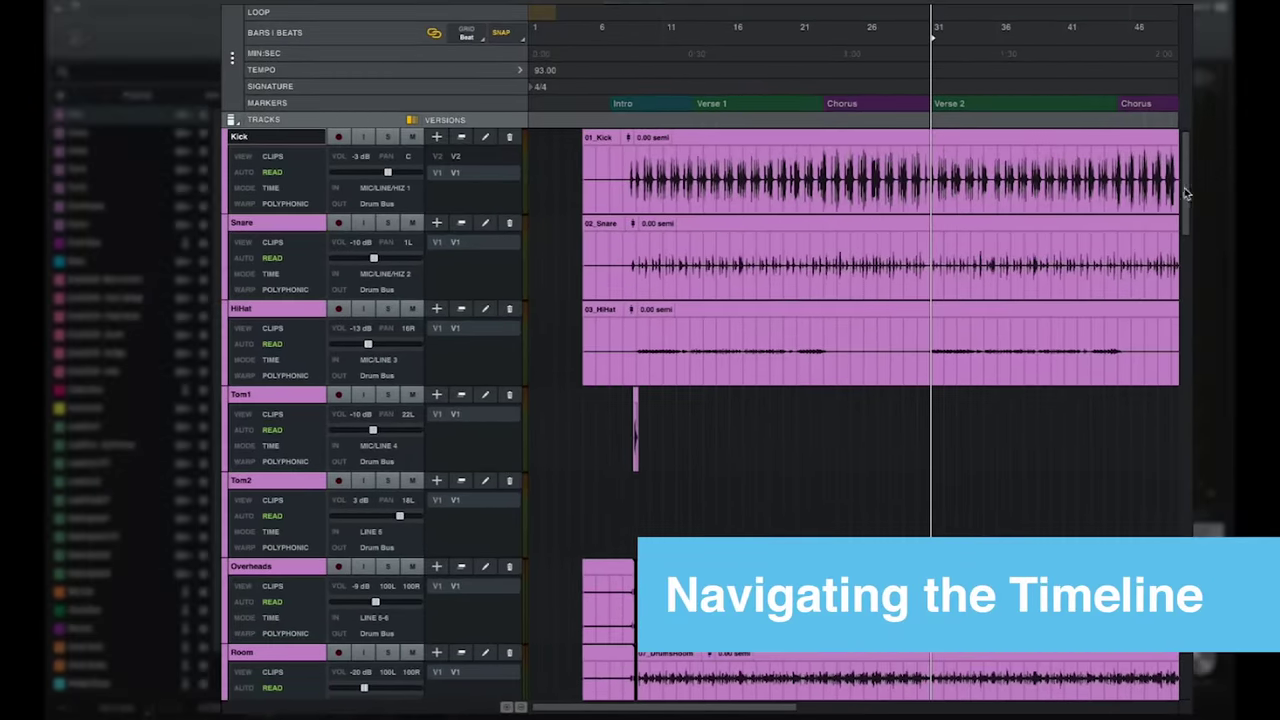
Scroll the timeline horizontally and vertically using the scrollbars and scroll gestures
mouse_move(1186, 195)
left_mouse_down()
mouse_move(1191, 313)
mouse_move(1191, 174)
left_mouse_up()
mouse_move(788, 709)
left_mouse_down()
mouse_move(945, 708)
mouse_move(772, 706)
left_mouse_up()
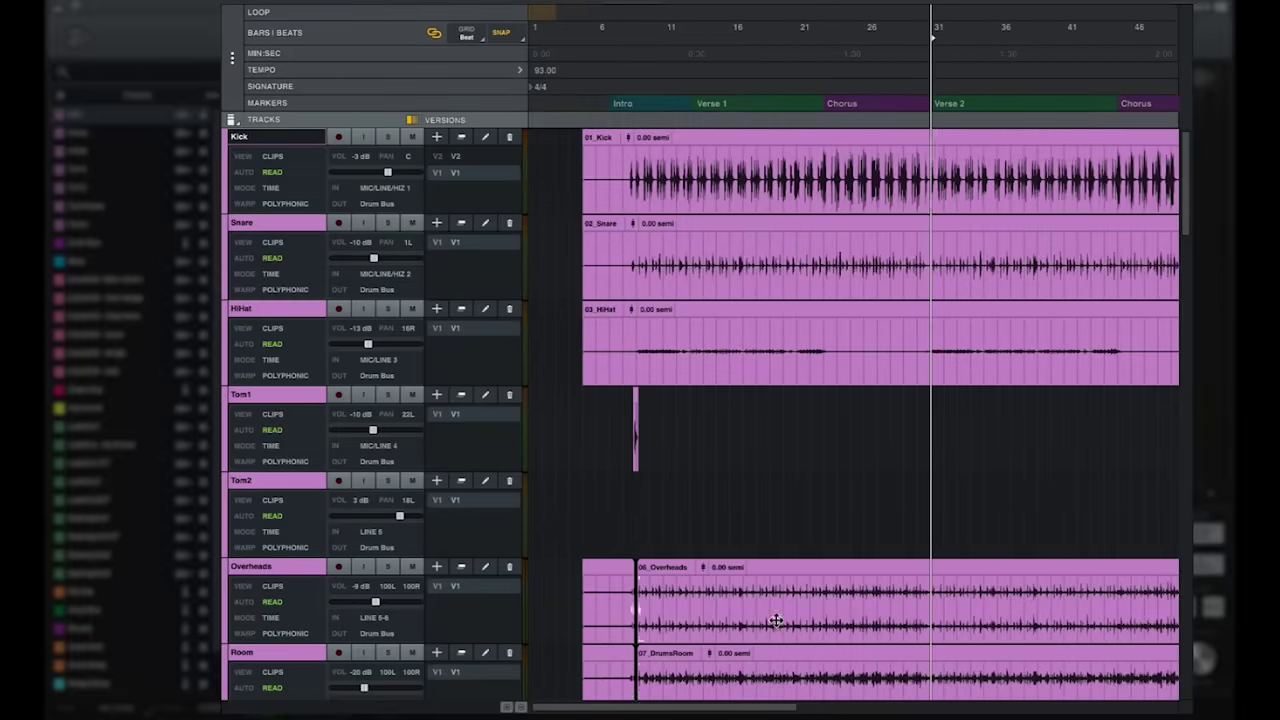
scroll(854, 358, "right", 10)
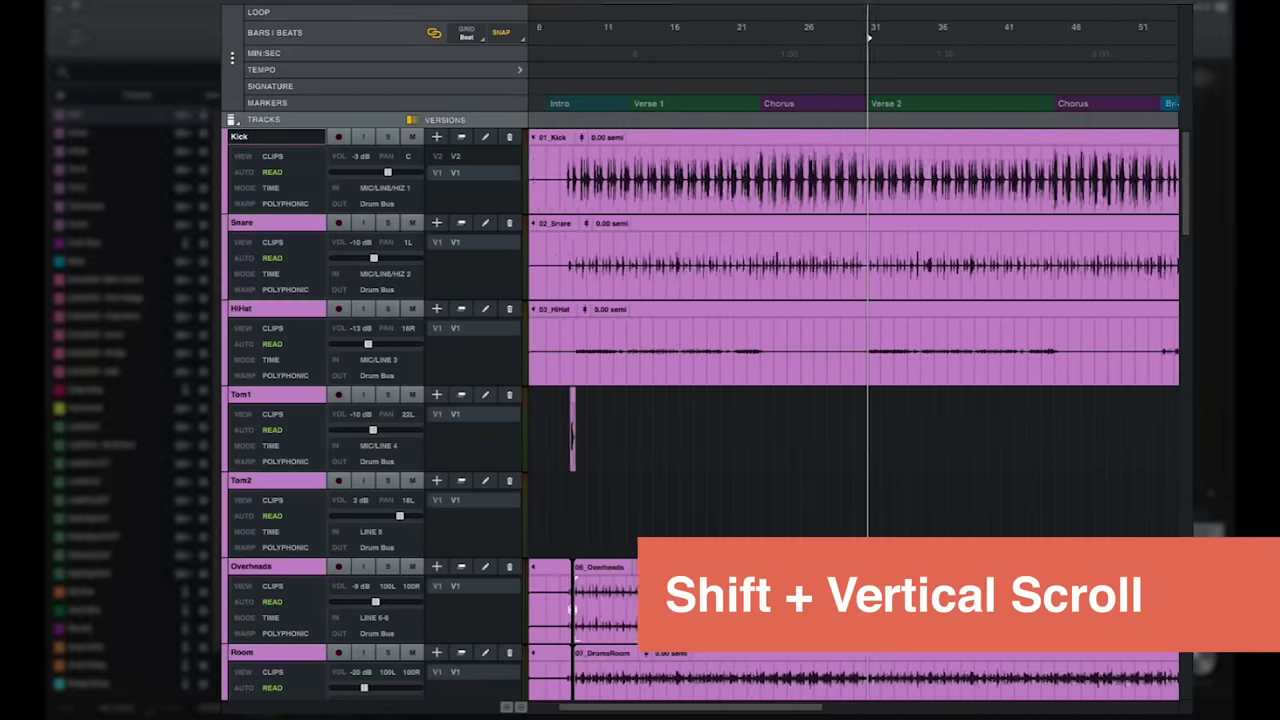
scroll(854, 358, "left", 10)
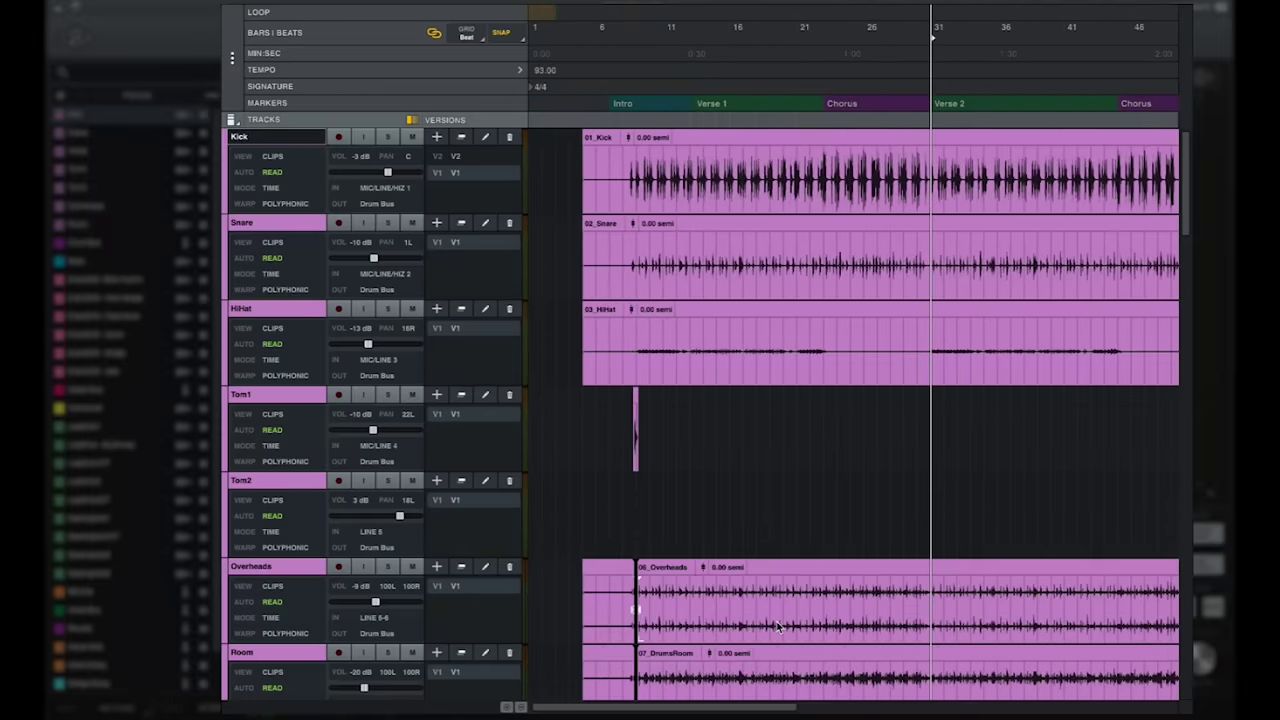
scroll(778, 626, "down", 8)
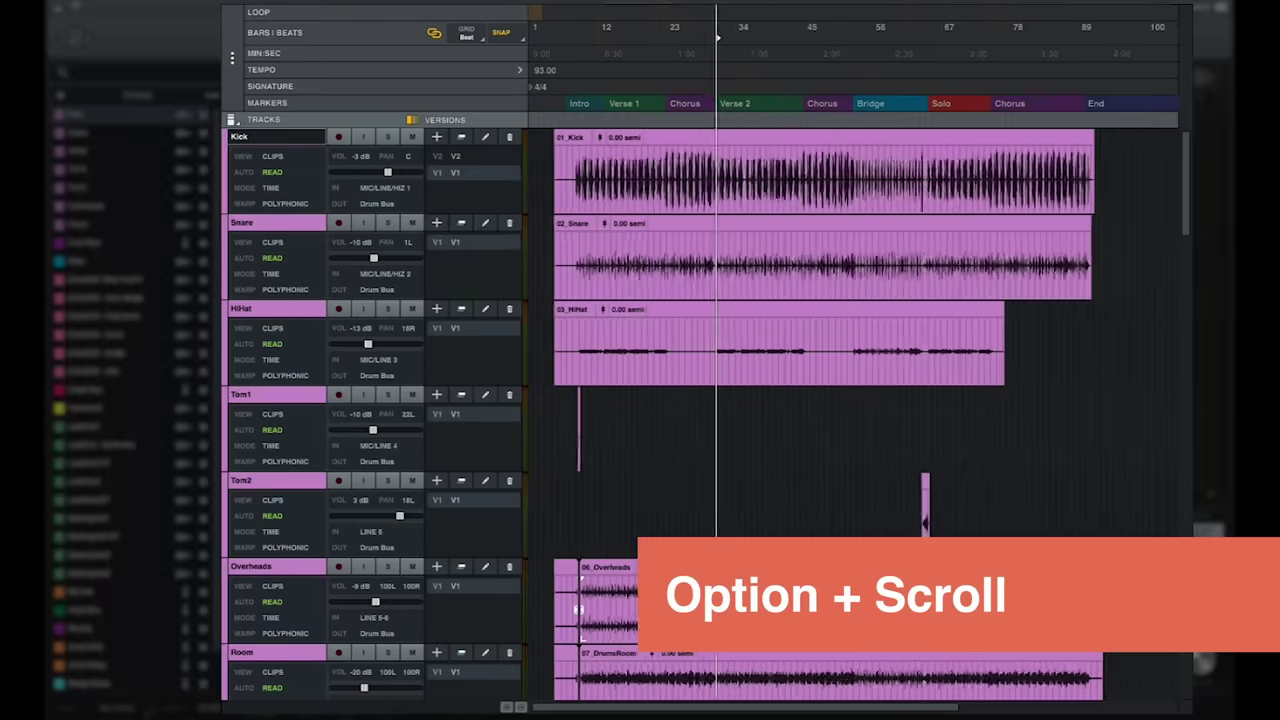
Zoom the timeline in and out with Command+], R and T
key("super+bracketright")
key("super+bracketright")
key("super+bracketright")
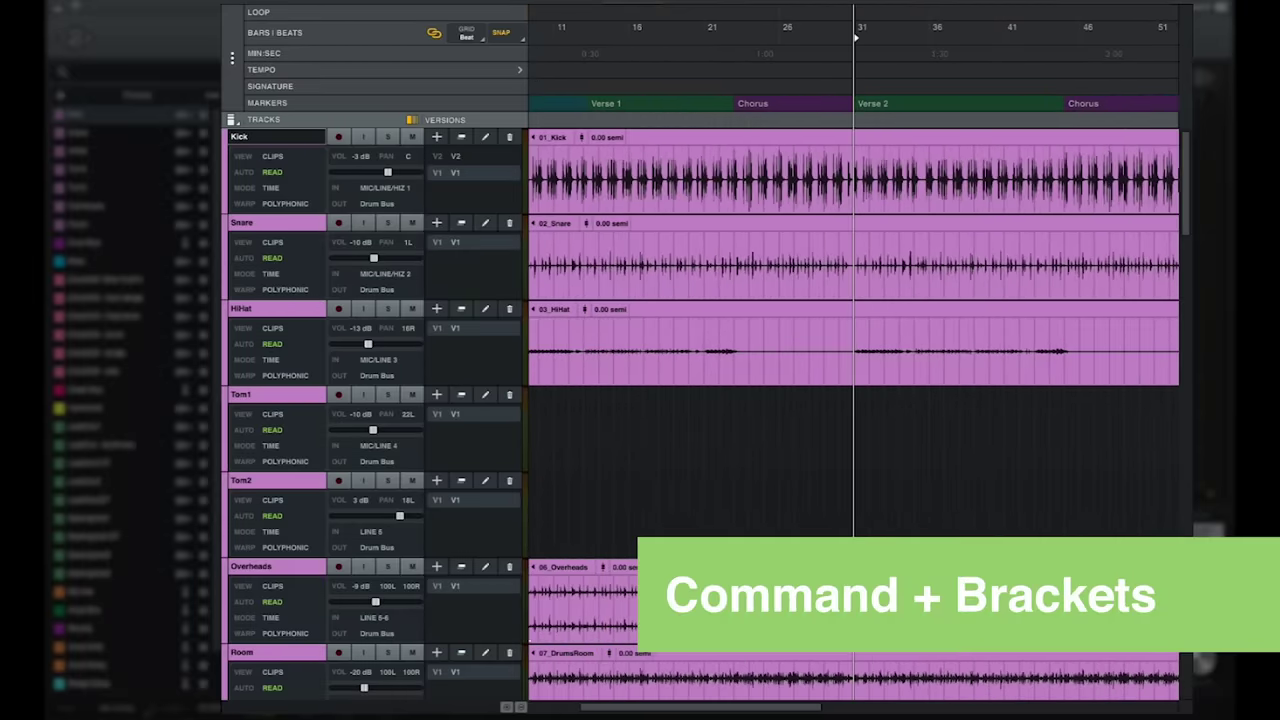
key("r")
key("r")
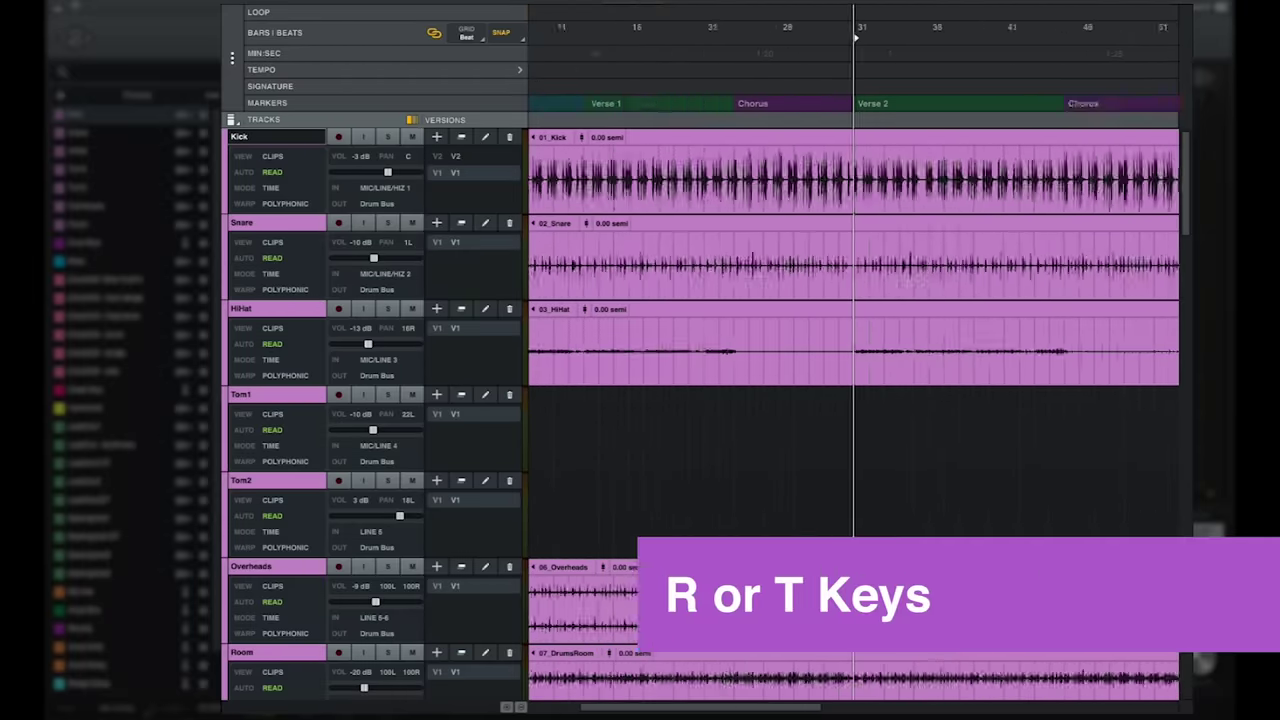
key("t")
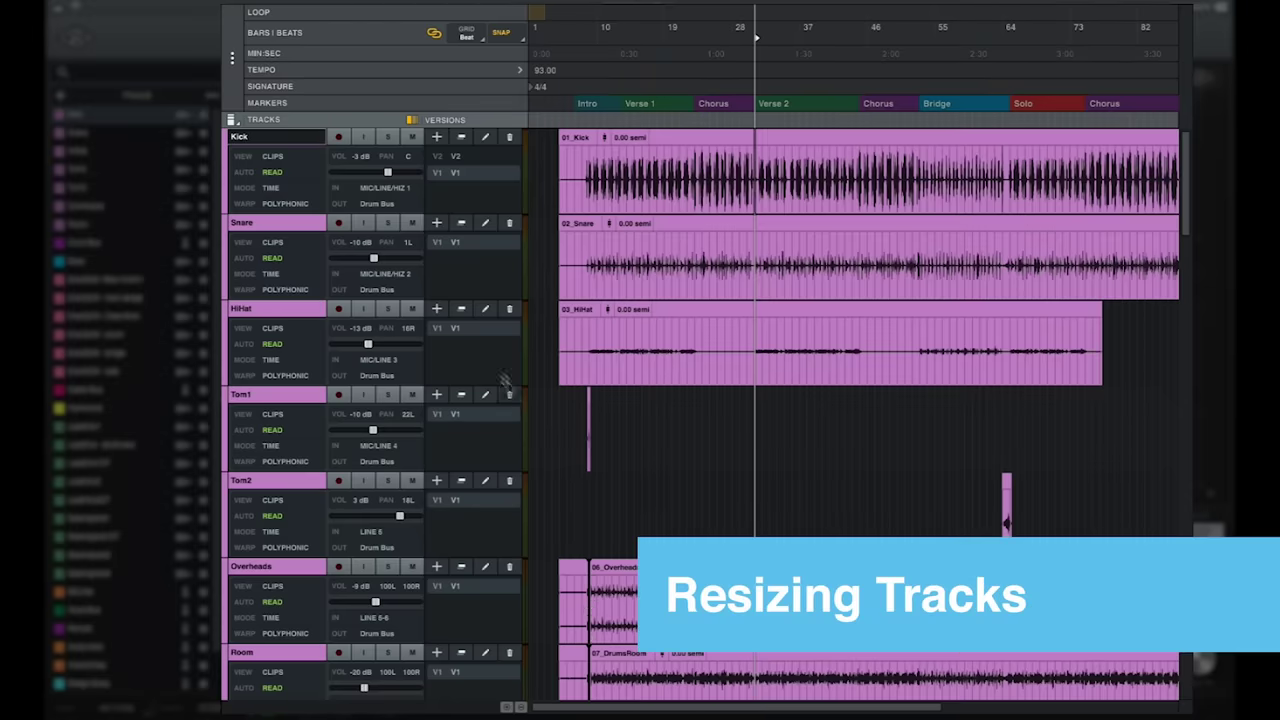
Shrink all tracks to Mini height, then resize them with Control+Option and Control arrow shortcuts
left_click(232, 119)
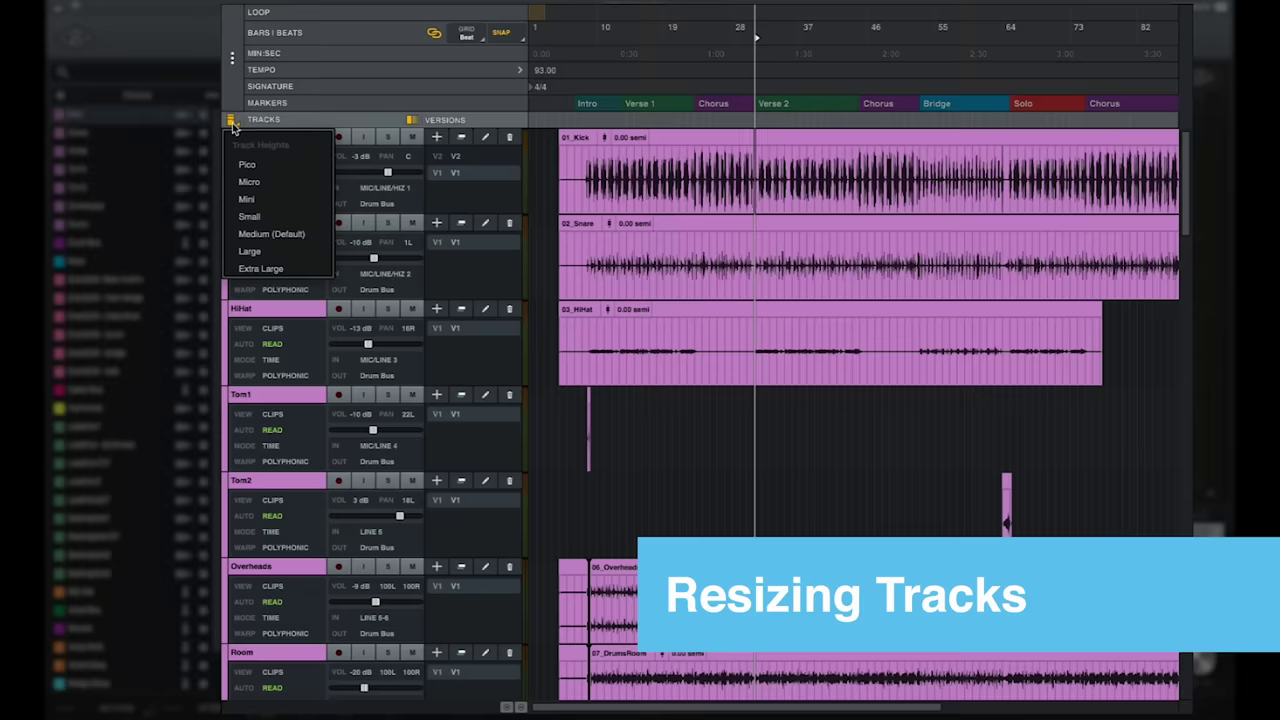
left_click(257, 201)
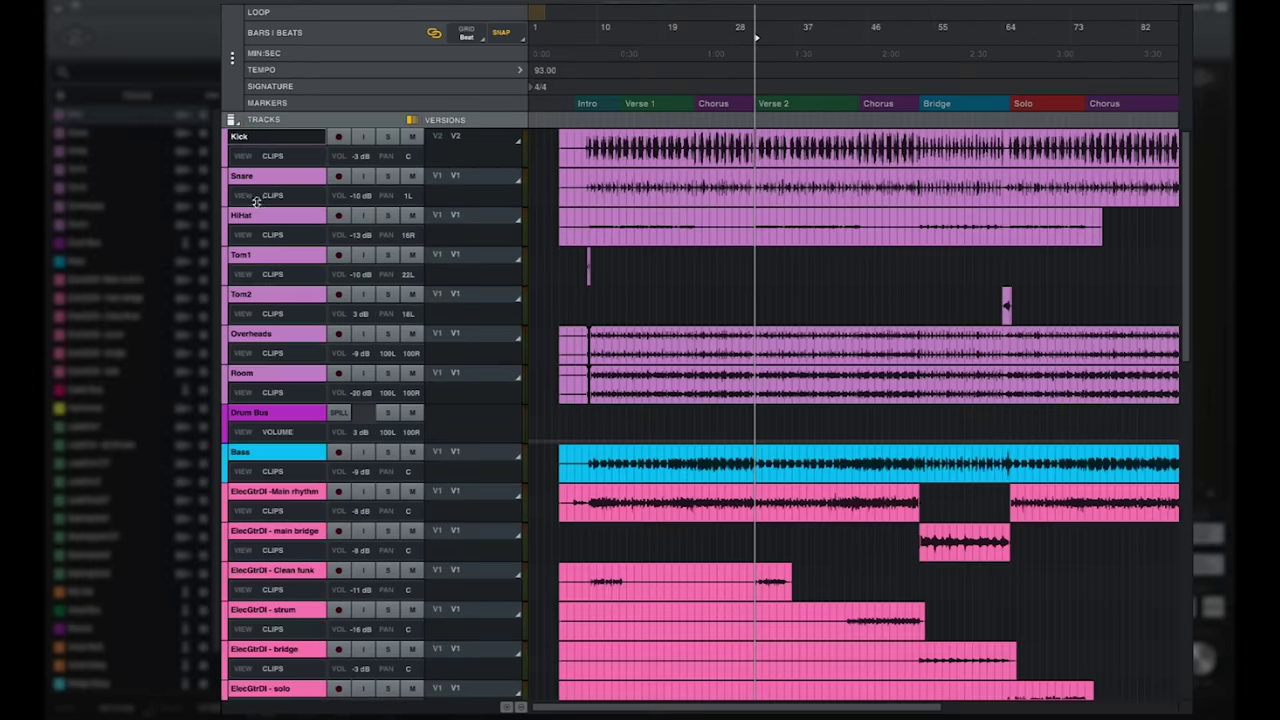
key("ctrl+alt+Down")
key("ctrl+alt+Up")
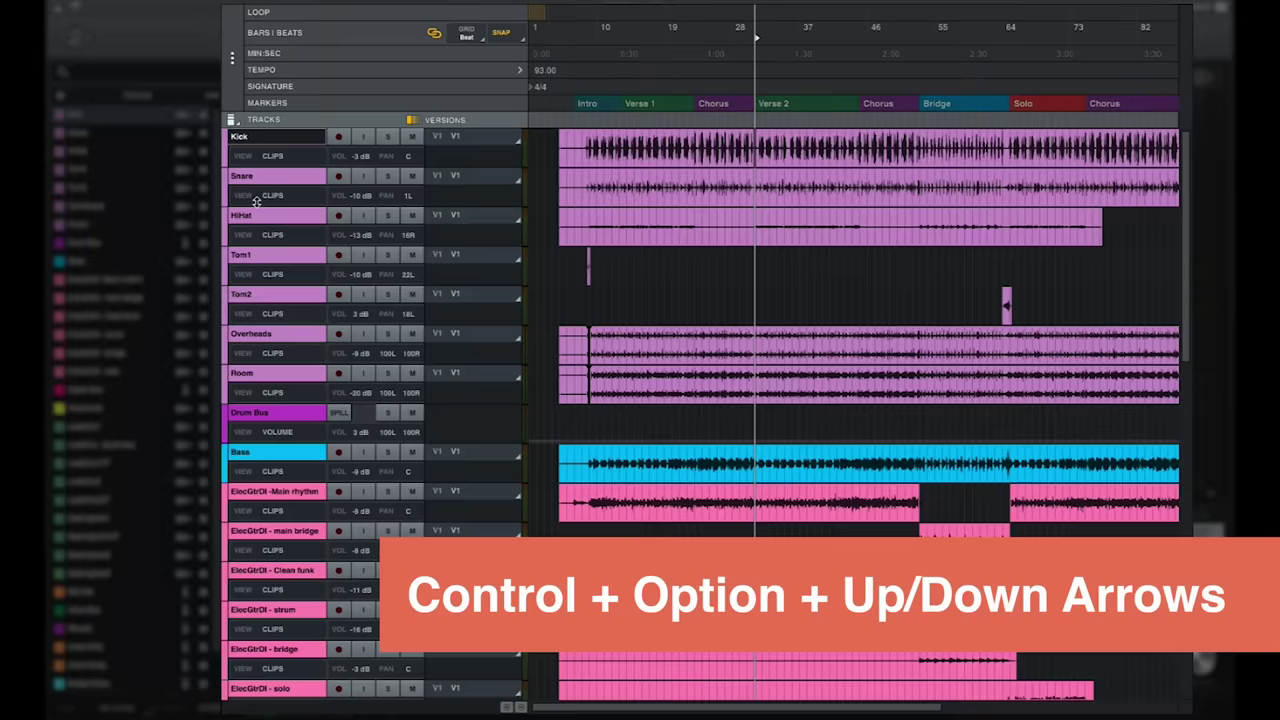
key("ctrl+alt+Up")
key("ctrl+alt+Up")
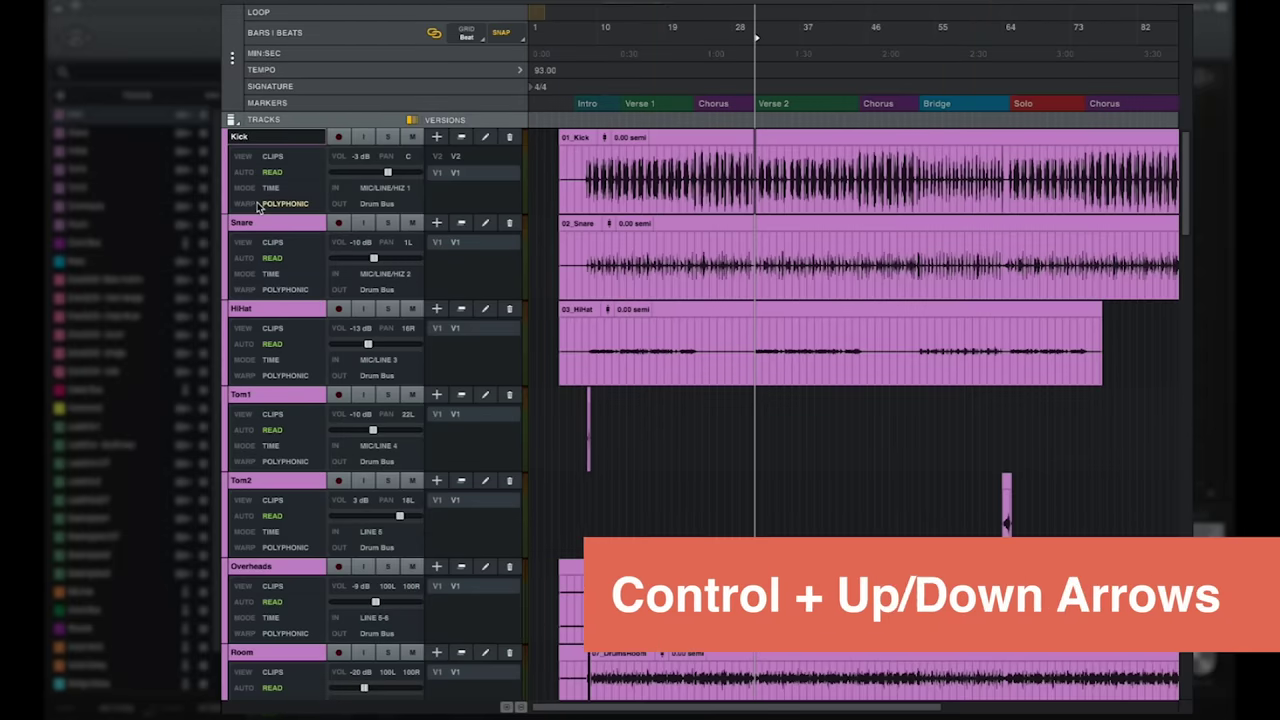
key("ctrl+Down")
key("ctrl+Down")
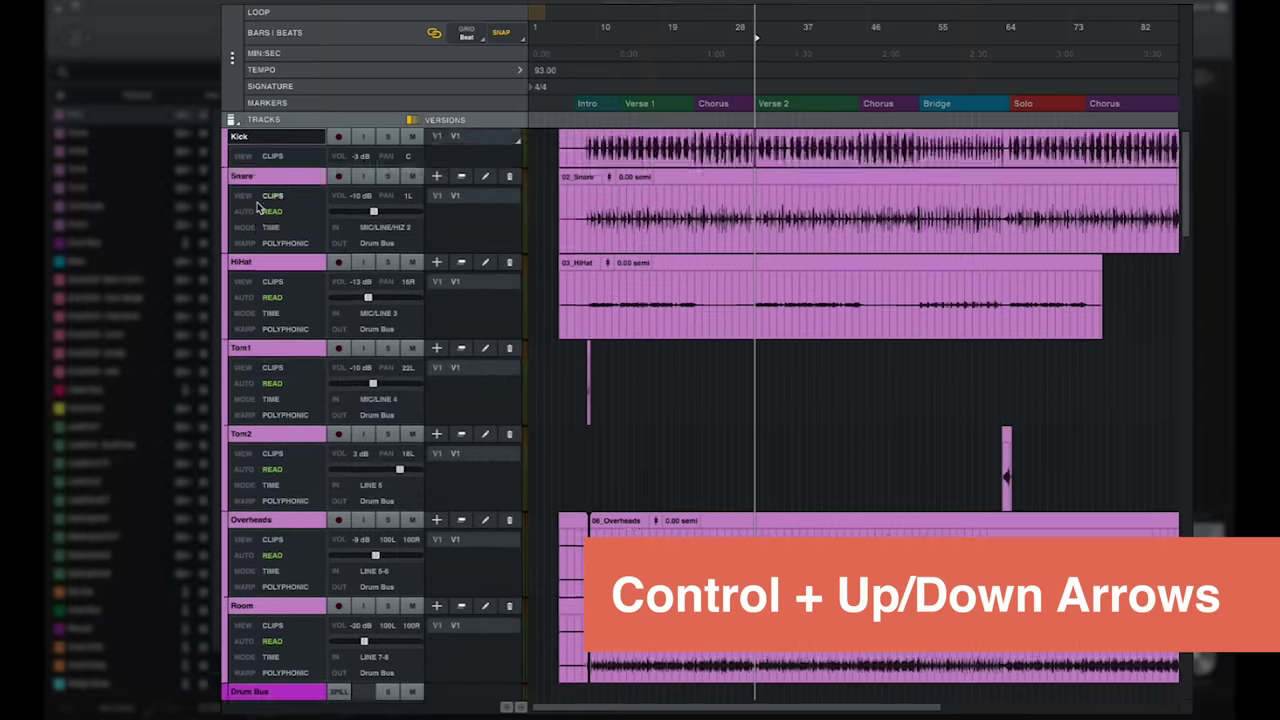
key("ctrl+Up")
key("ctrl+Up")
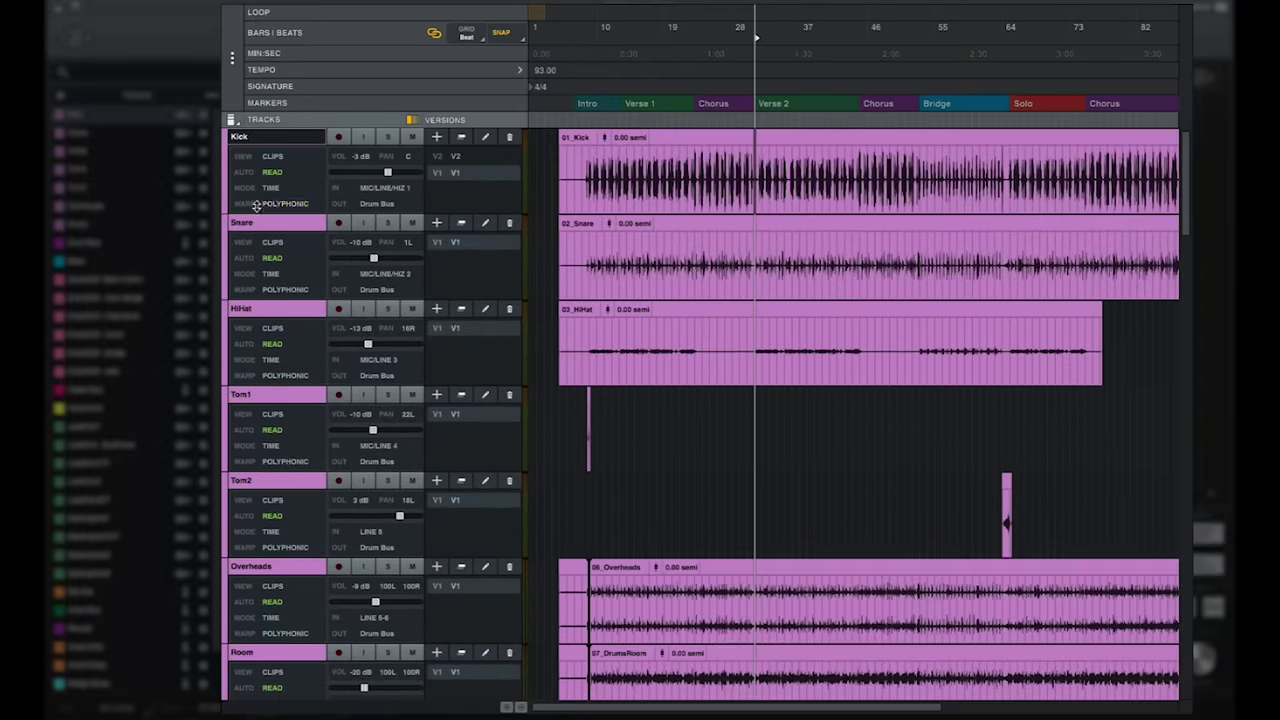
Resize the Kick lane, then expand Kick to fill the view and collapse it with E
scroll(258, 207, "up", 2, "ctrl")
left_click_drag(262, 280, 261, 216)
key("e")
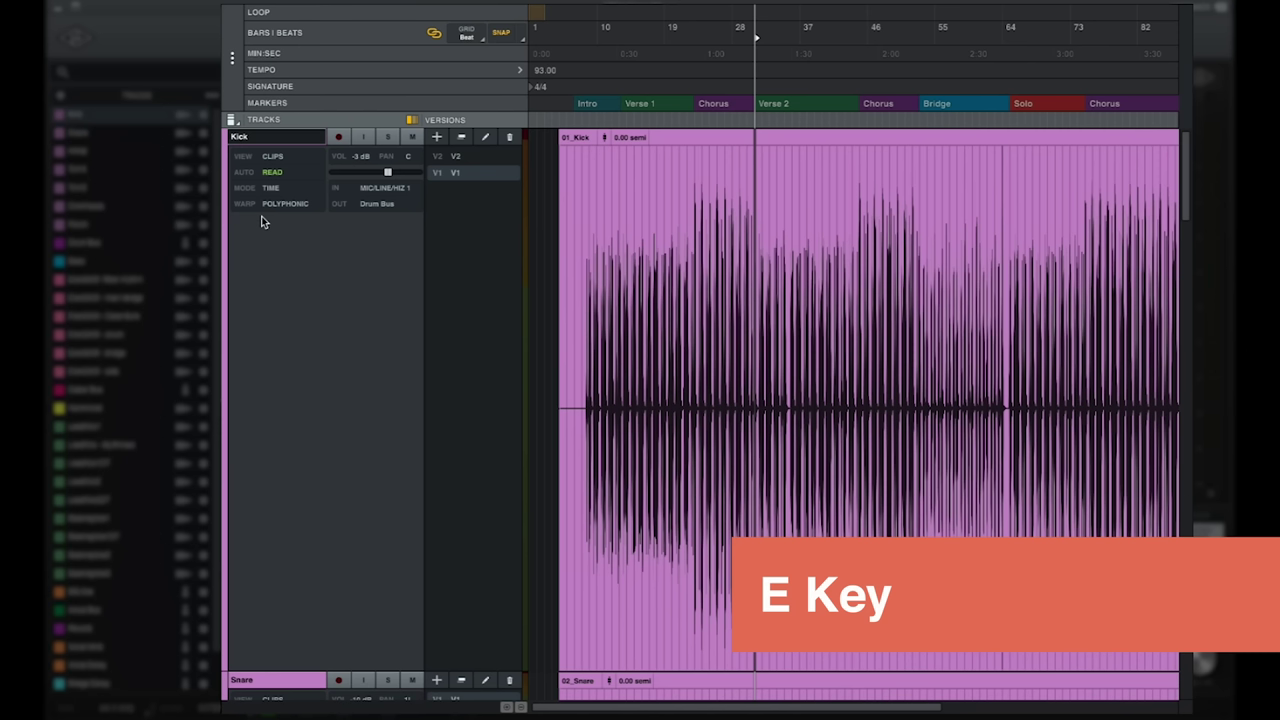
key("e")
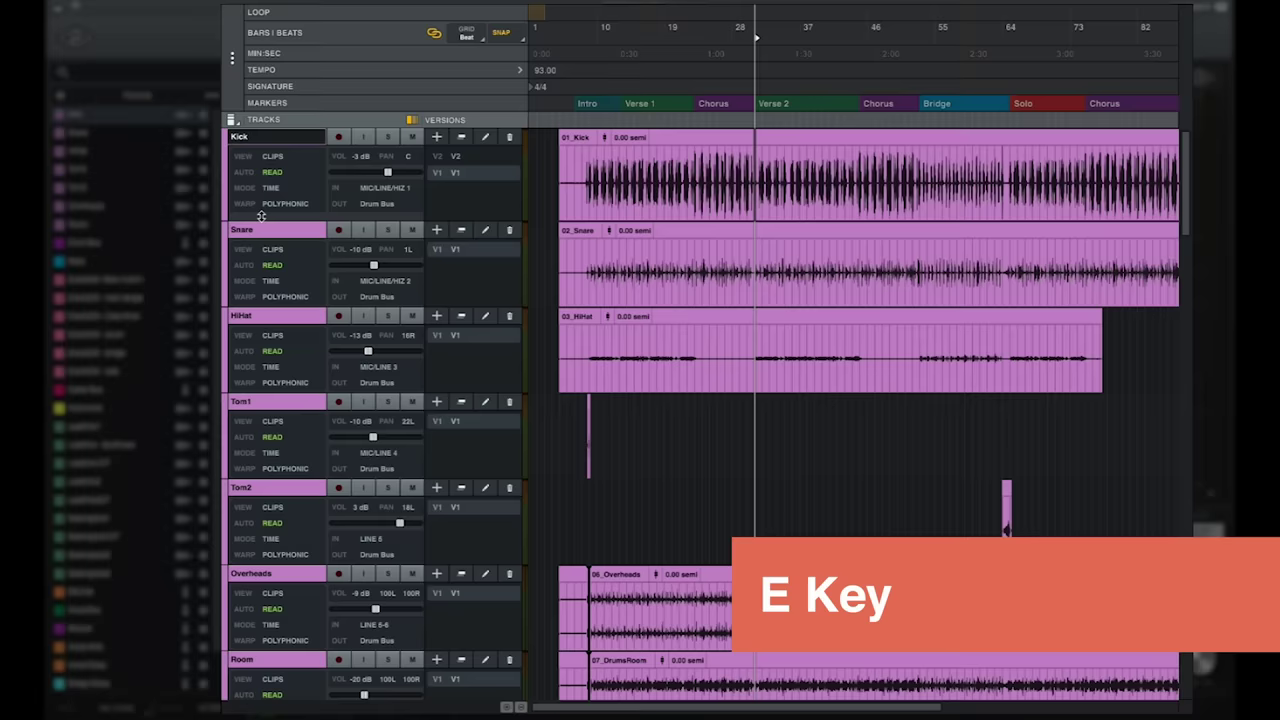
Select a short range on the Kick clip, zoom into it with E, then collapse
left_click_drag(617, 172, 764, 172)
key("e")
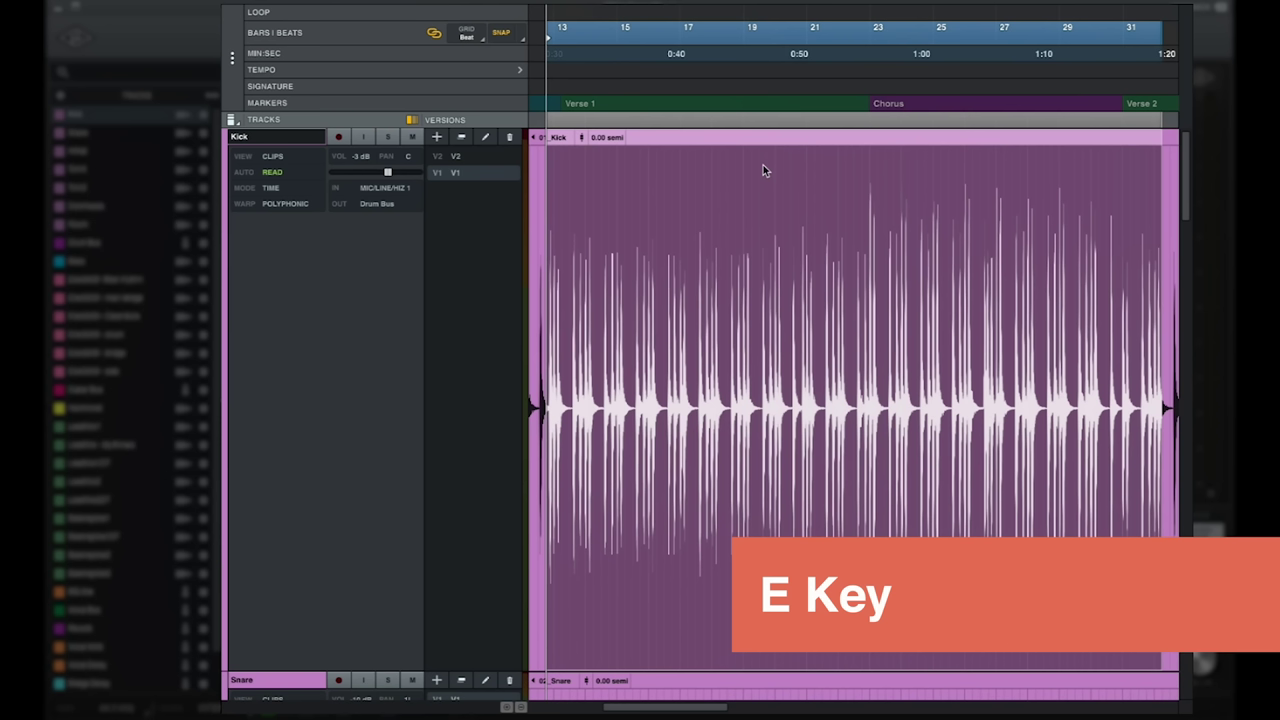
key("e")
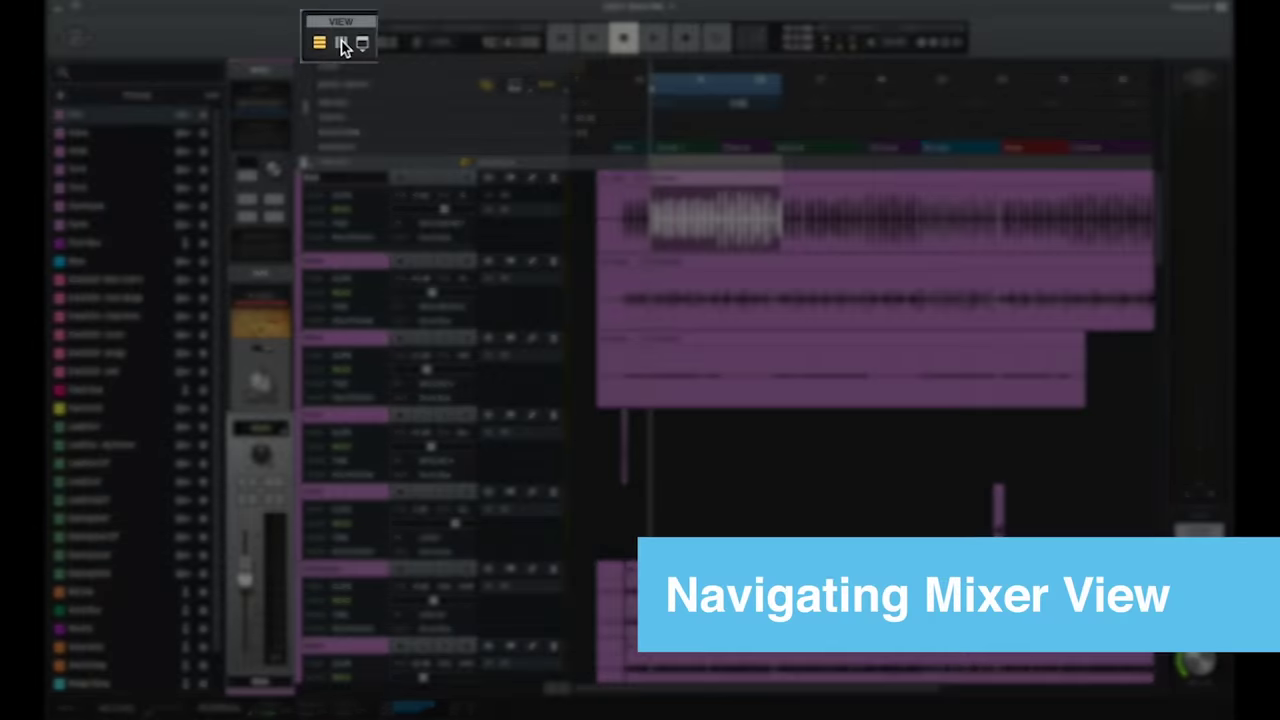
Switch to the Mixer view and browse the channel strips via the overview bar and sideways scrolling
left_click(341, 42)
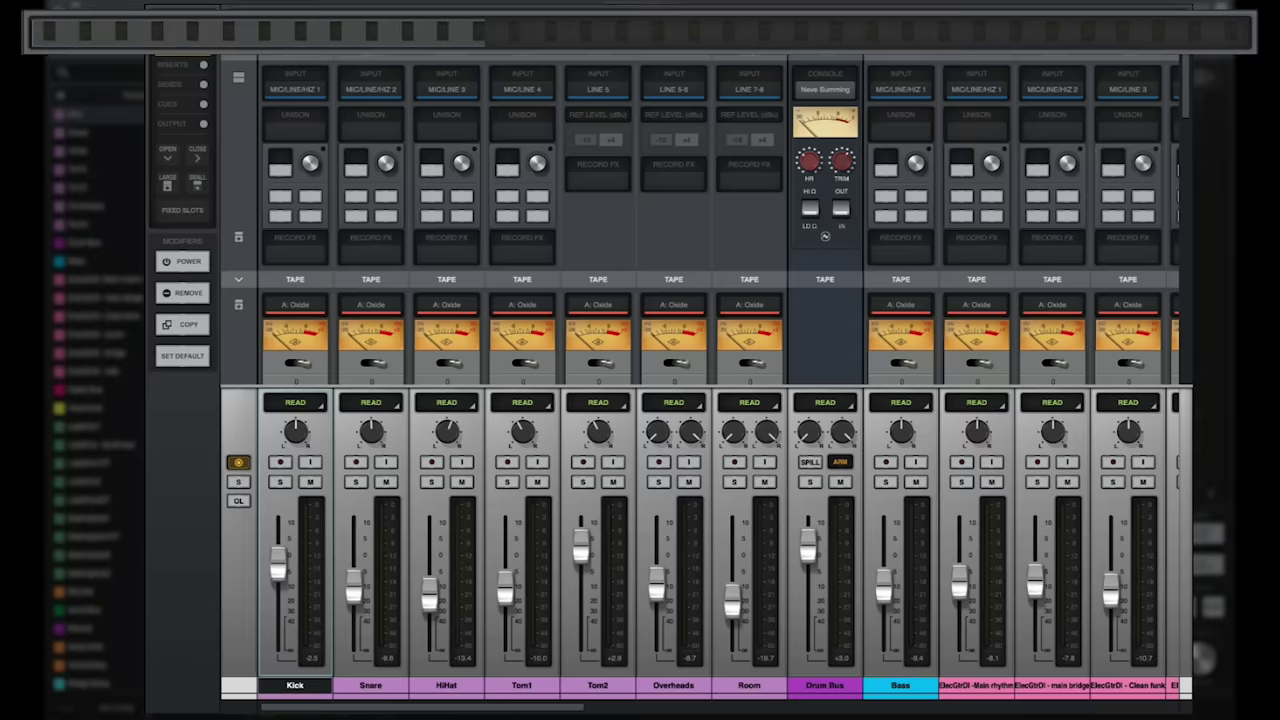
left_click(1030, 28)
left_click_drag(1030, 28, 560, 30)
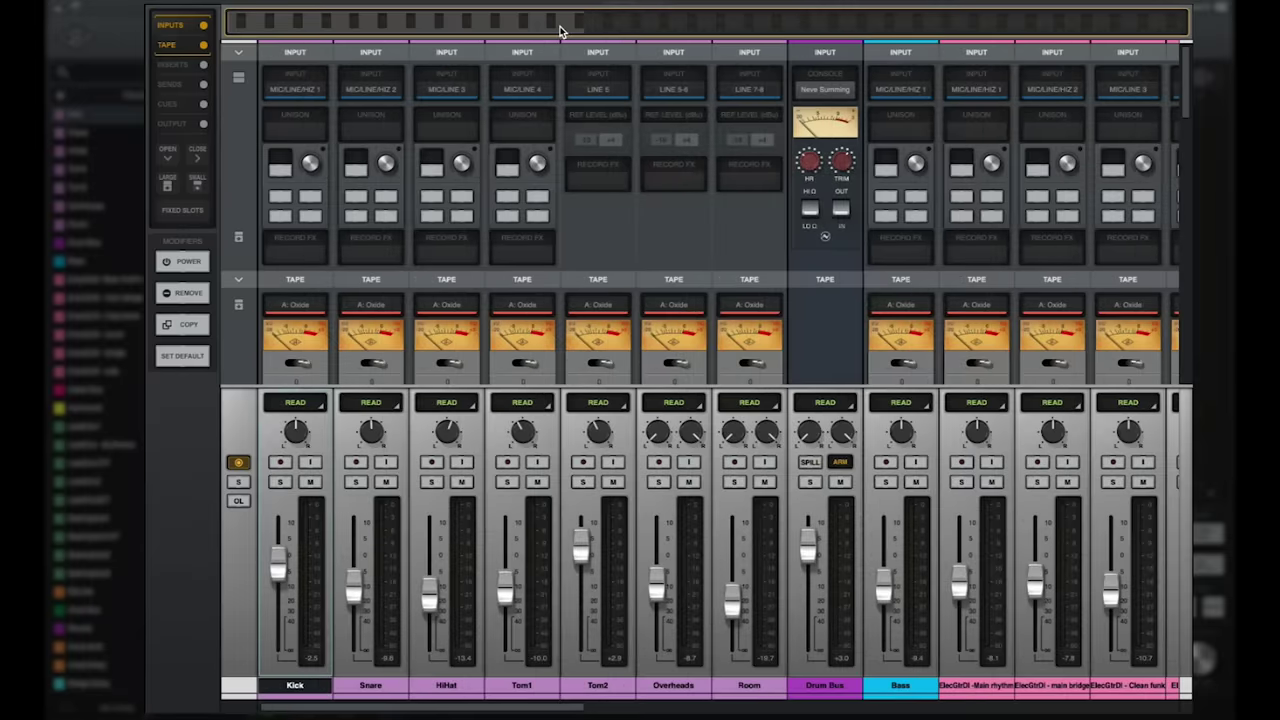
scroll(557, 430, "right", 2)
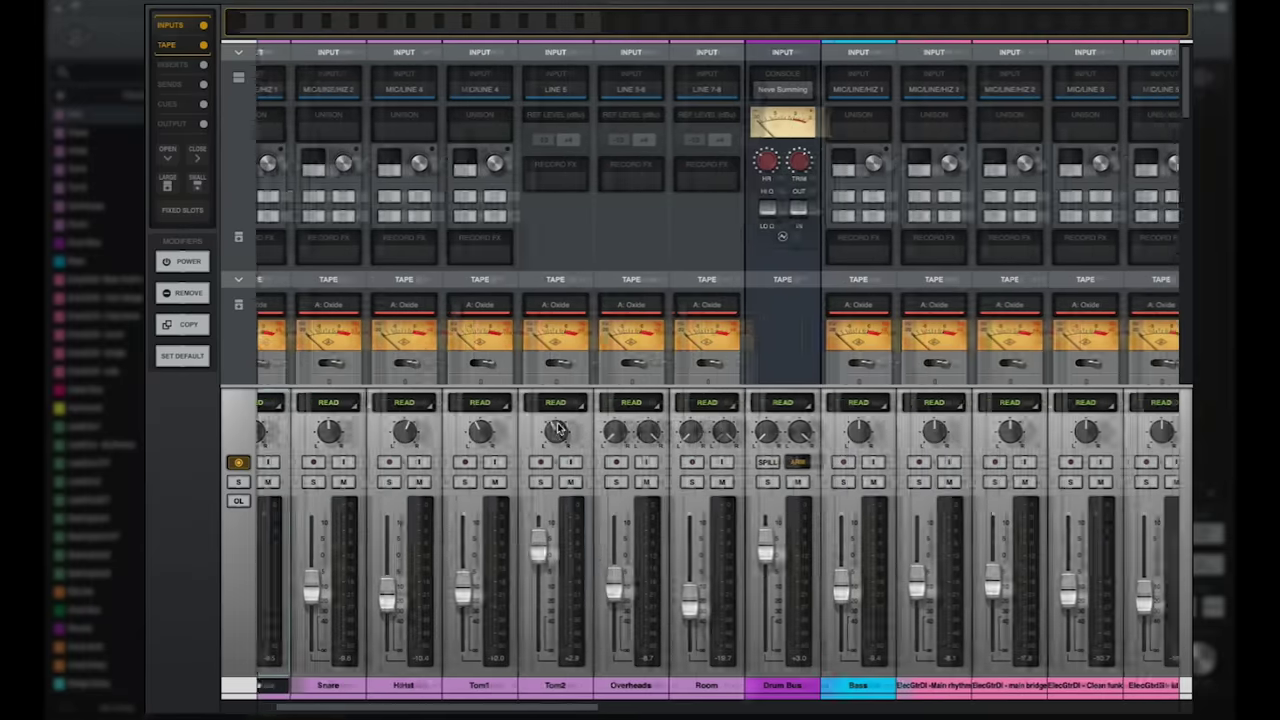
scroll(557, 430, "right", 7)
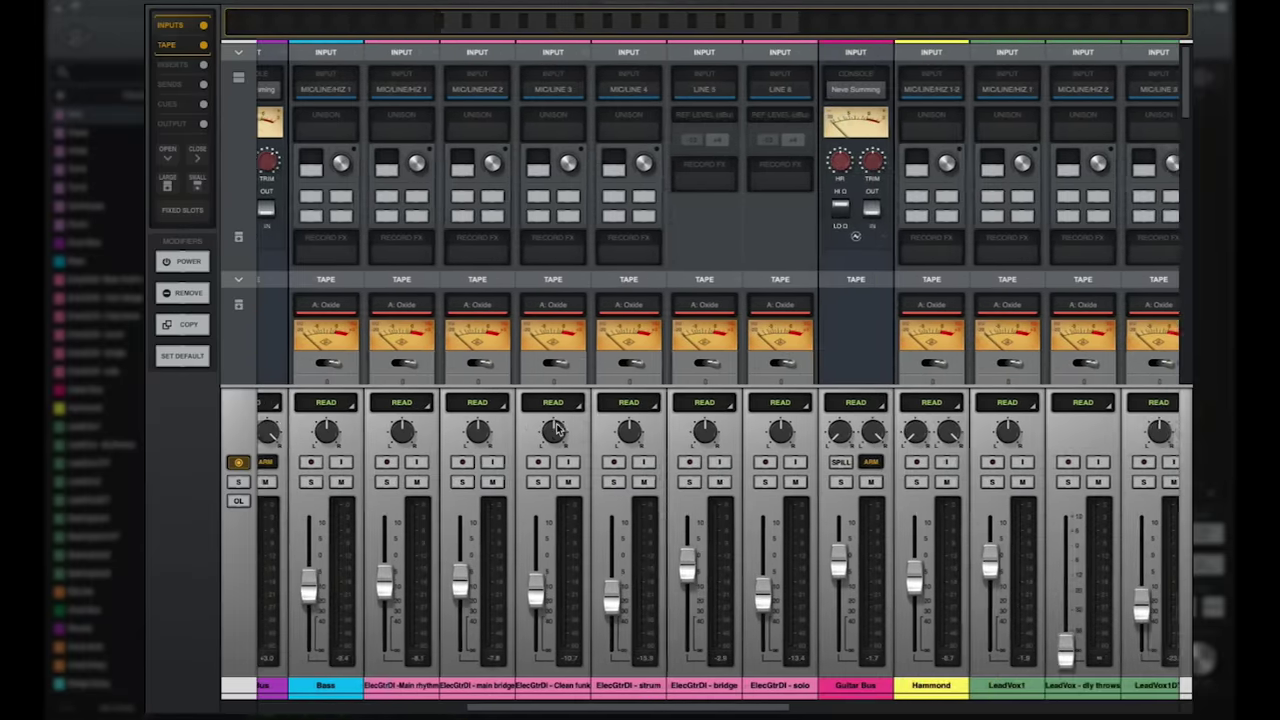
scroll(557, 430, "left", 7)
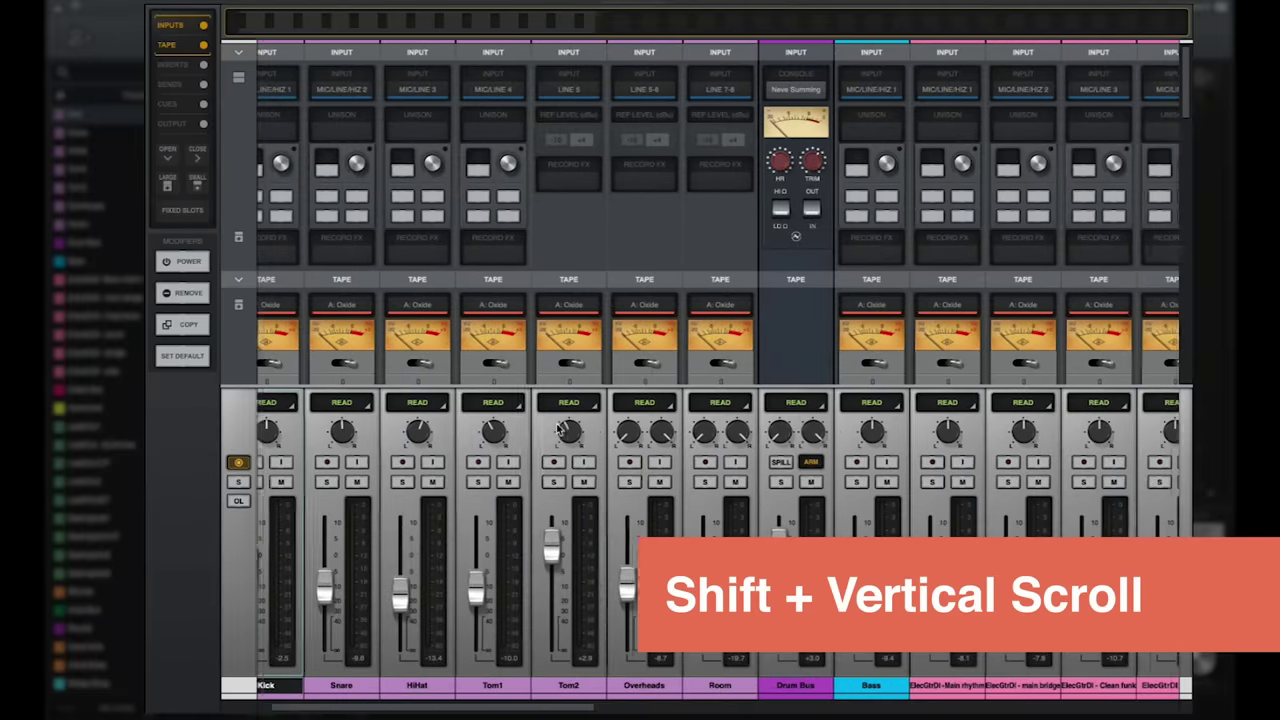
scroll(557, 430, "left", 1)
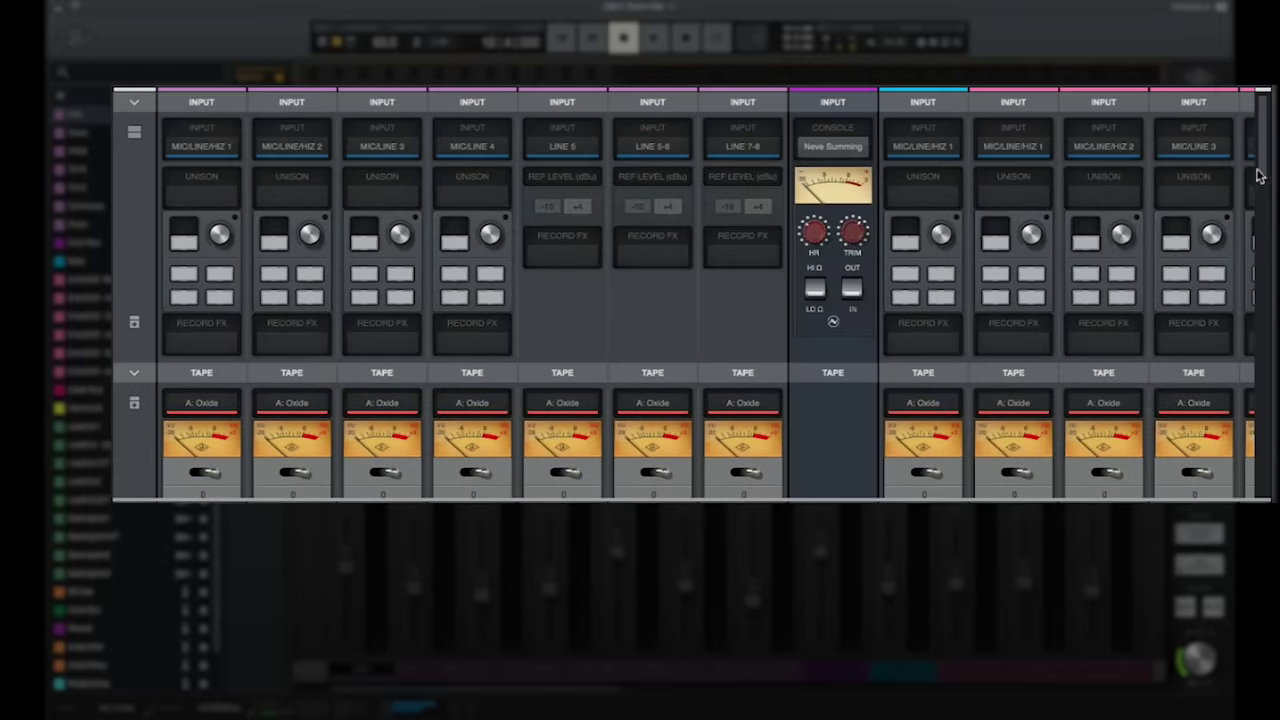
mouse_move(1262, 160)
left_mouse_down()
mouse_move(1262, 395)
mouse_move(1266, 162)
left_mouse_up()
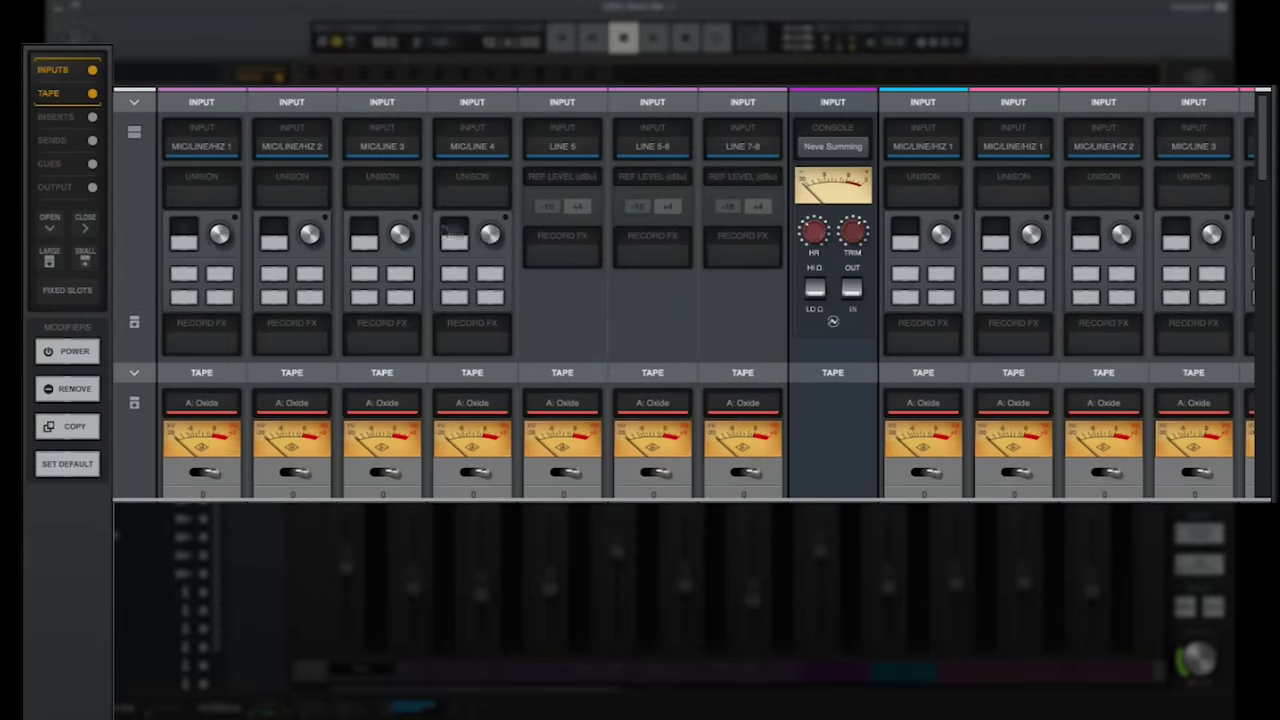
Cycle the mixer's Sends, Cues/Output and Tape/Inserts rows, ending on Tape and Inserts
left_click(66, 141)
left_click(63, 164)
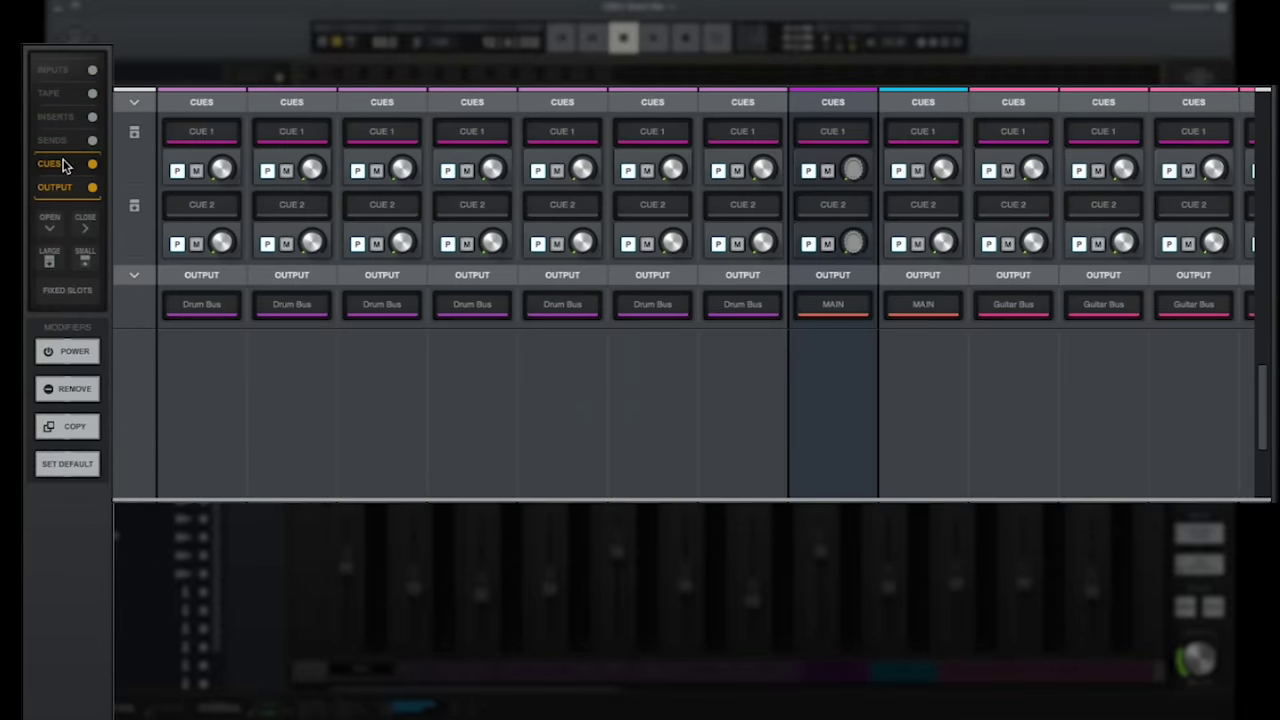
left_click(60, 106)
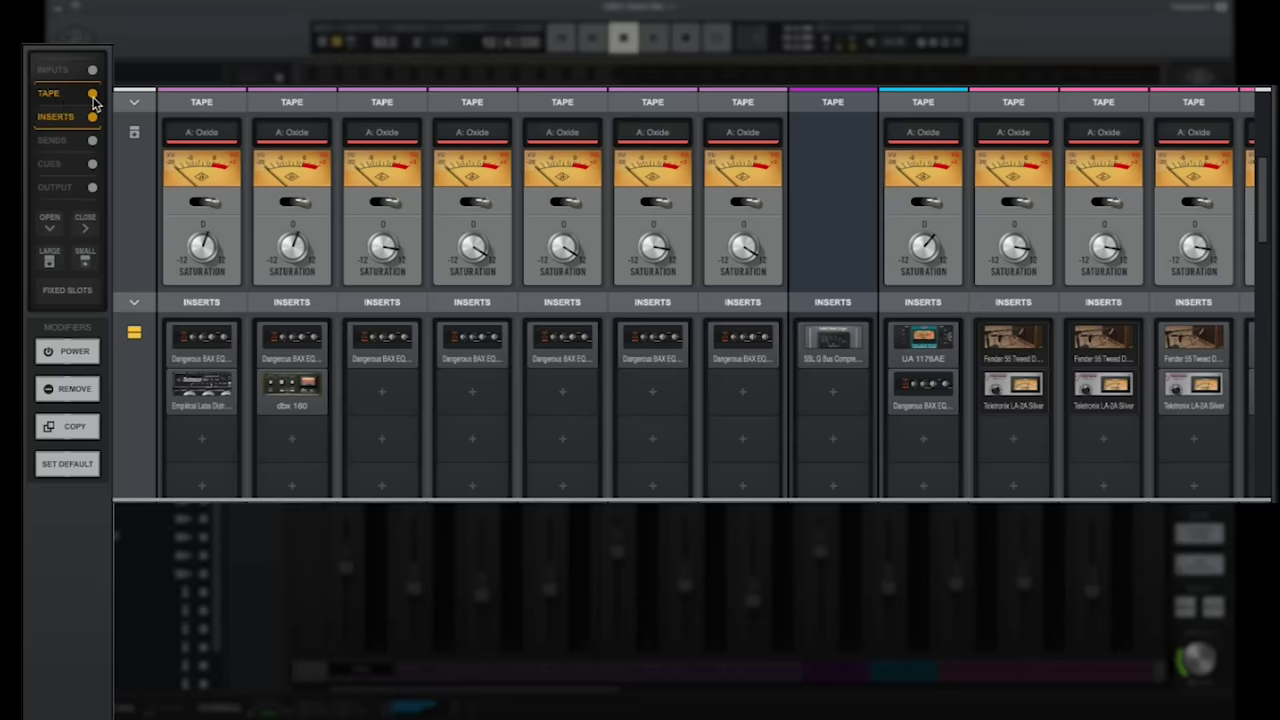
left_click(92, 96)
left_click(92, 95)
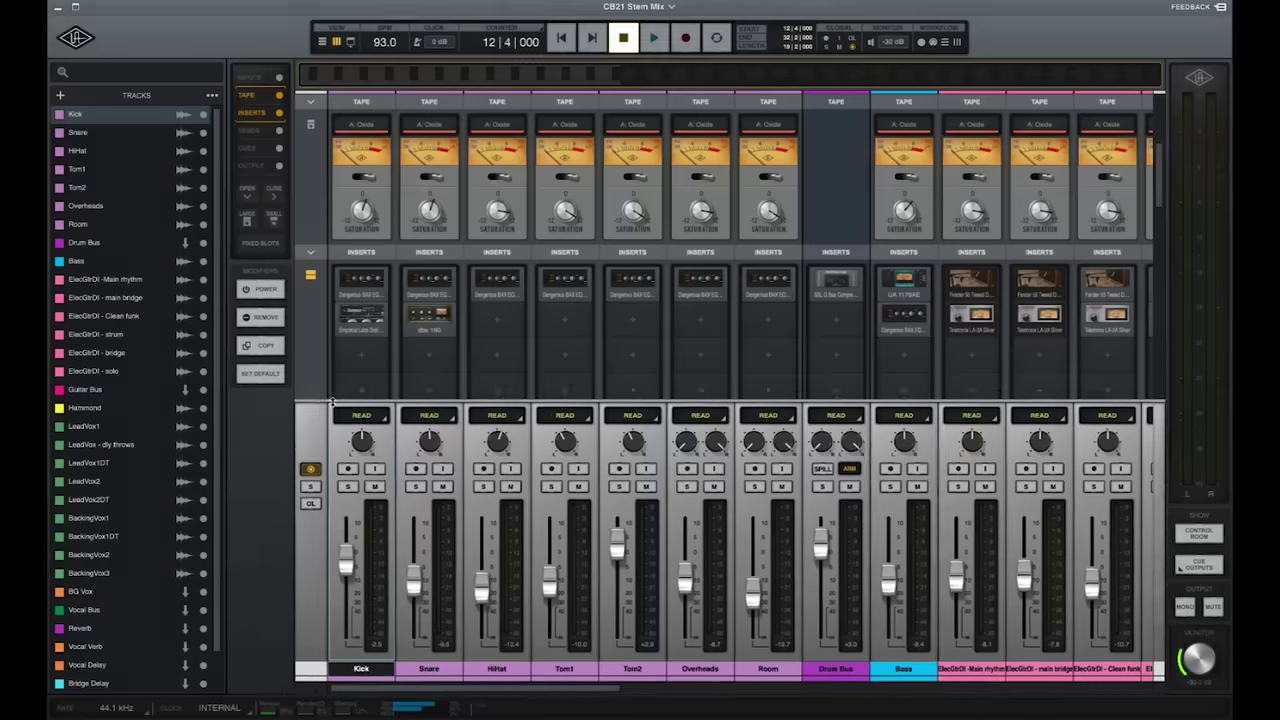
left_click_drag(331, 403, 332, 428)
left_click(335, 460)
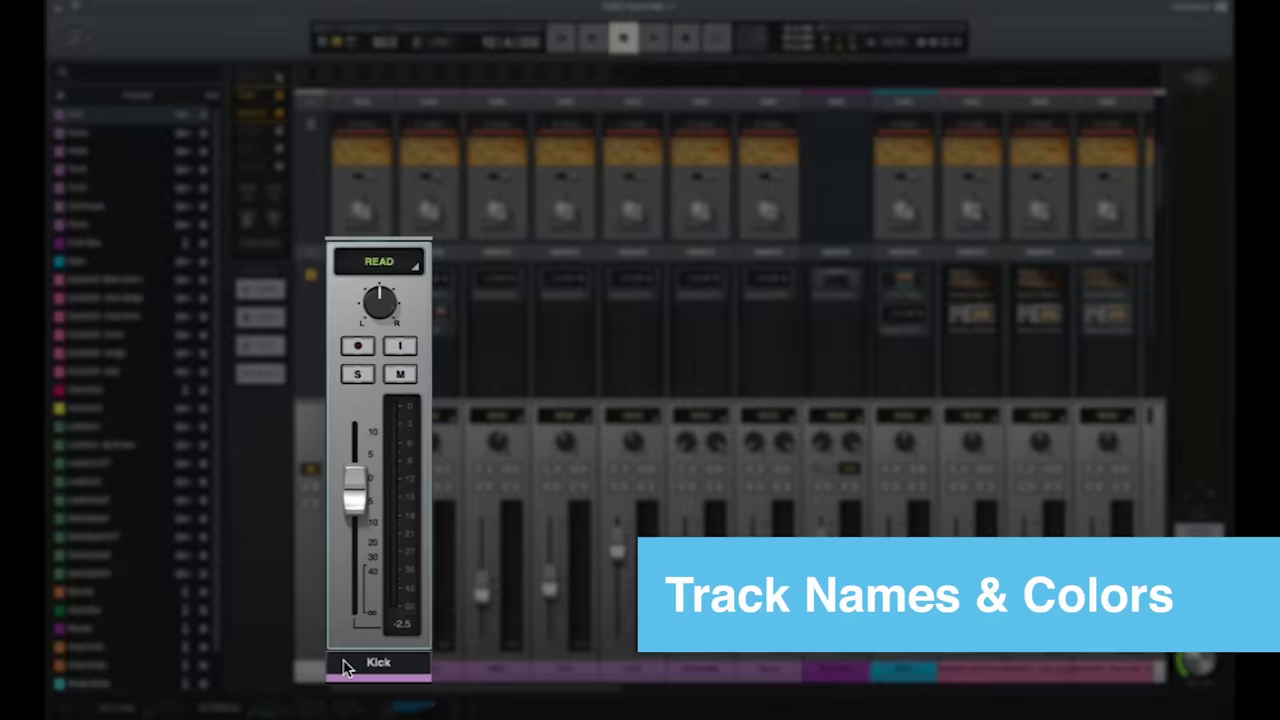
Change the Kick track's colour from pink to green, then reopen its name and colour options
left_click(340, 669)
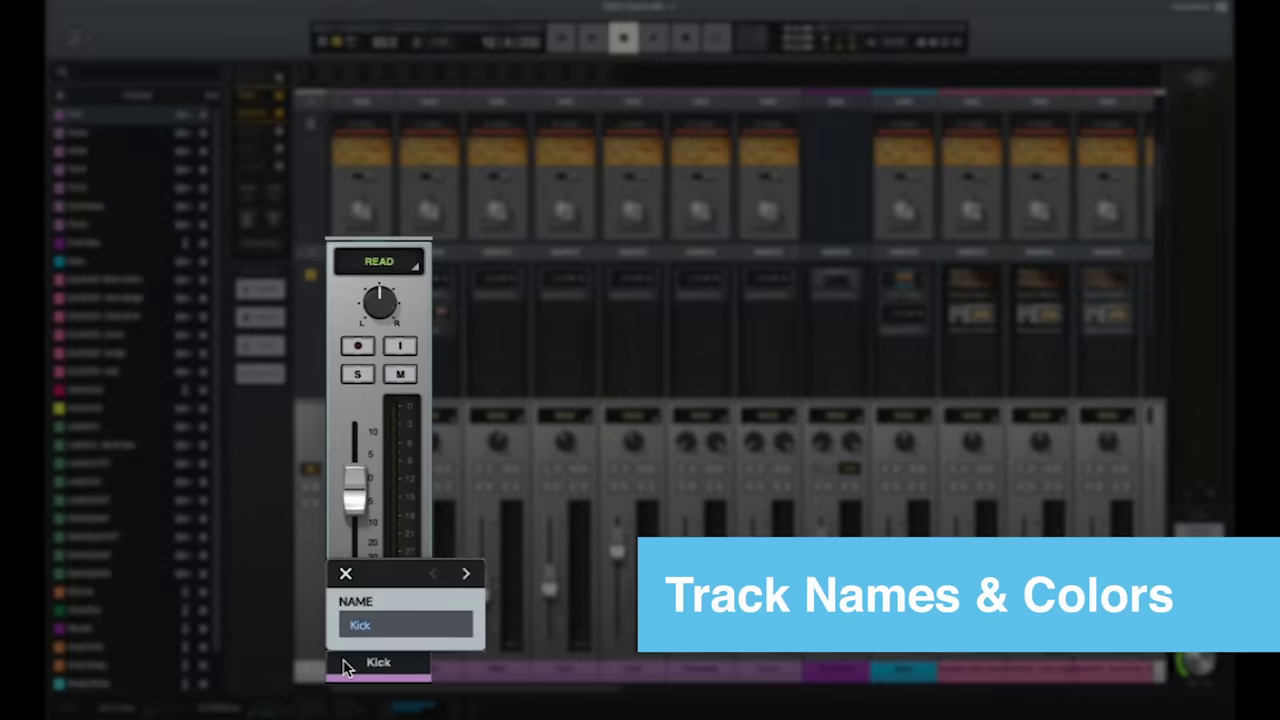
left_click(345, 573)
left_click(340, 679)
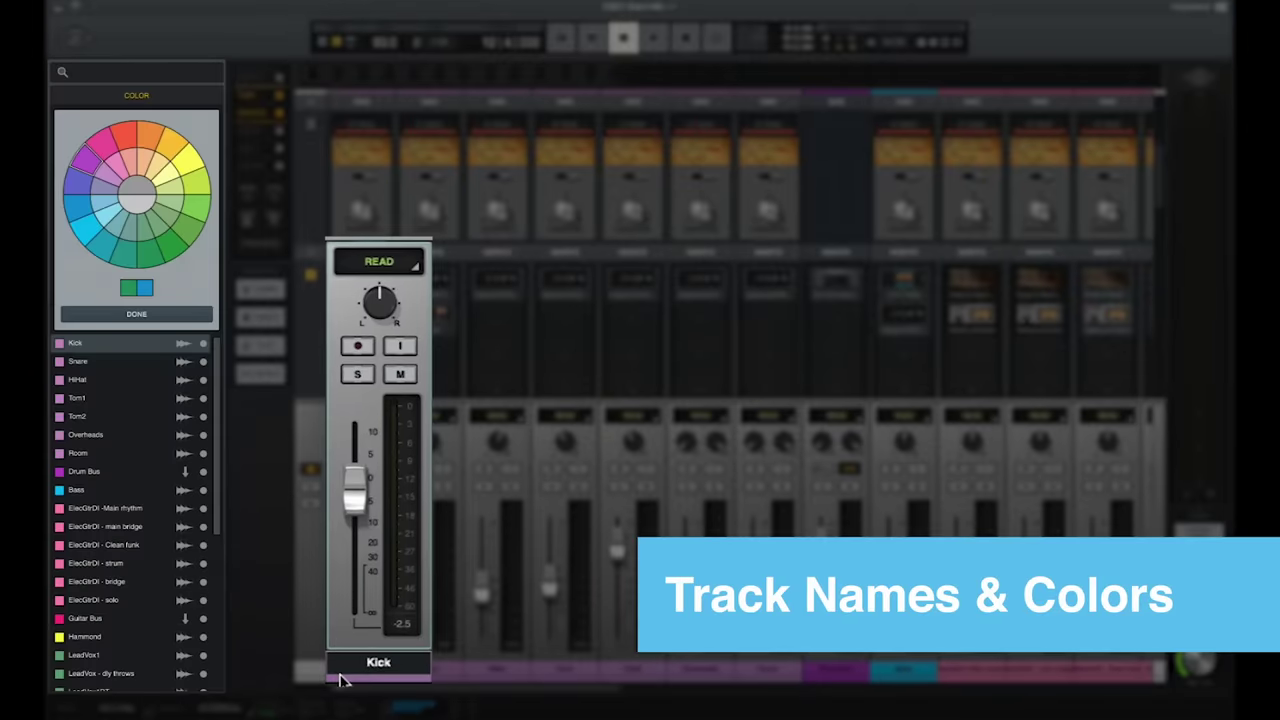
left_click(195, 207)
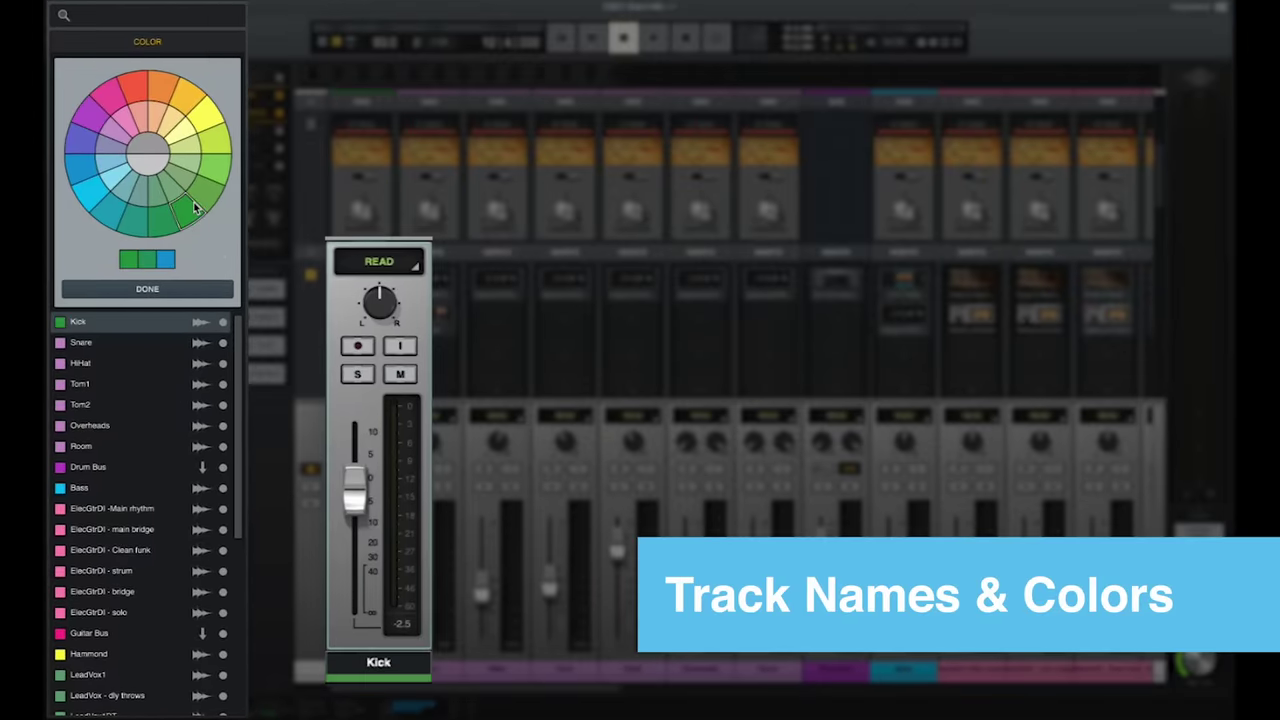
left_click(181, 291)
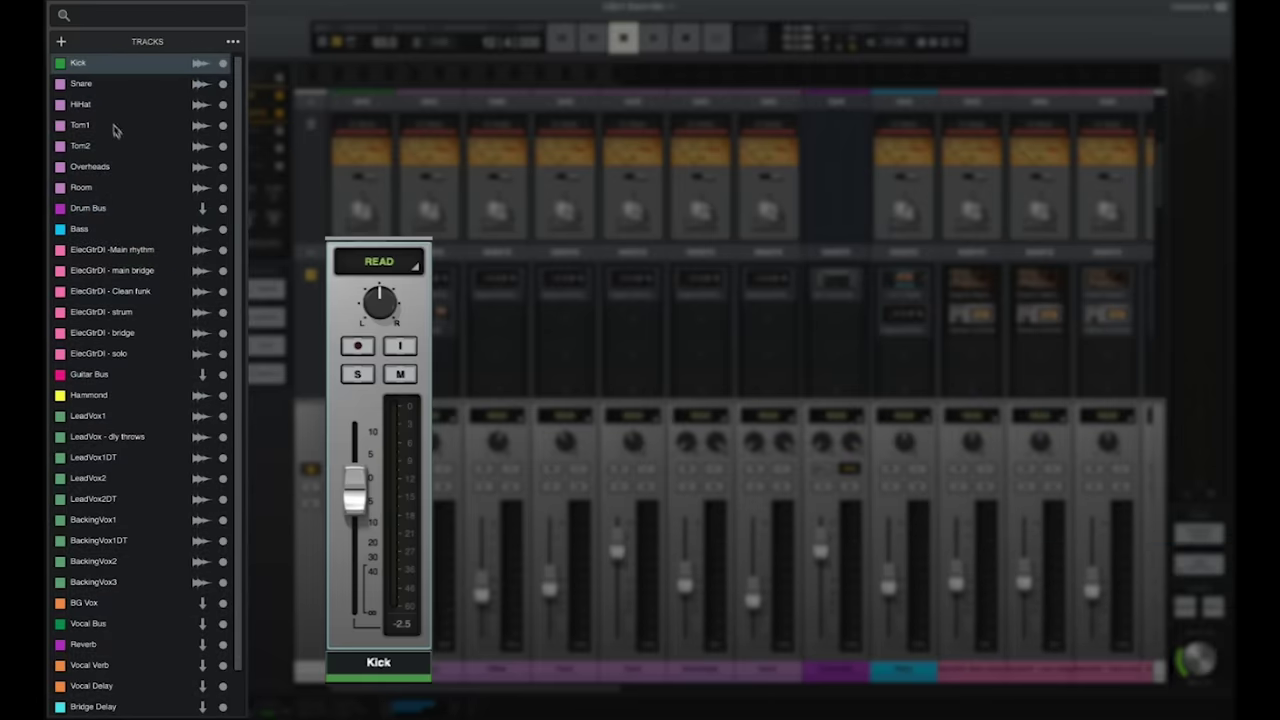
double_click(85, 68)
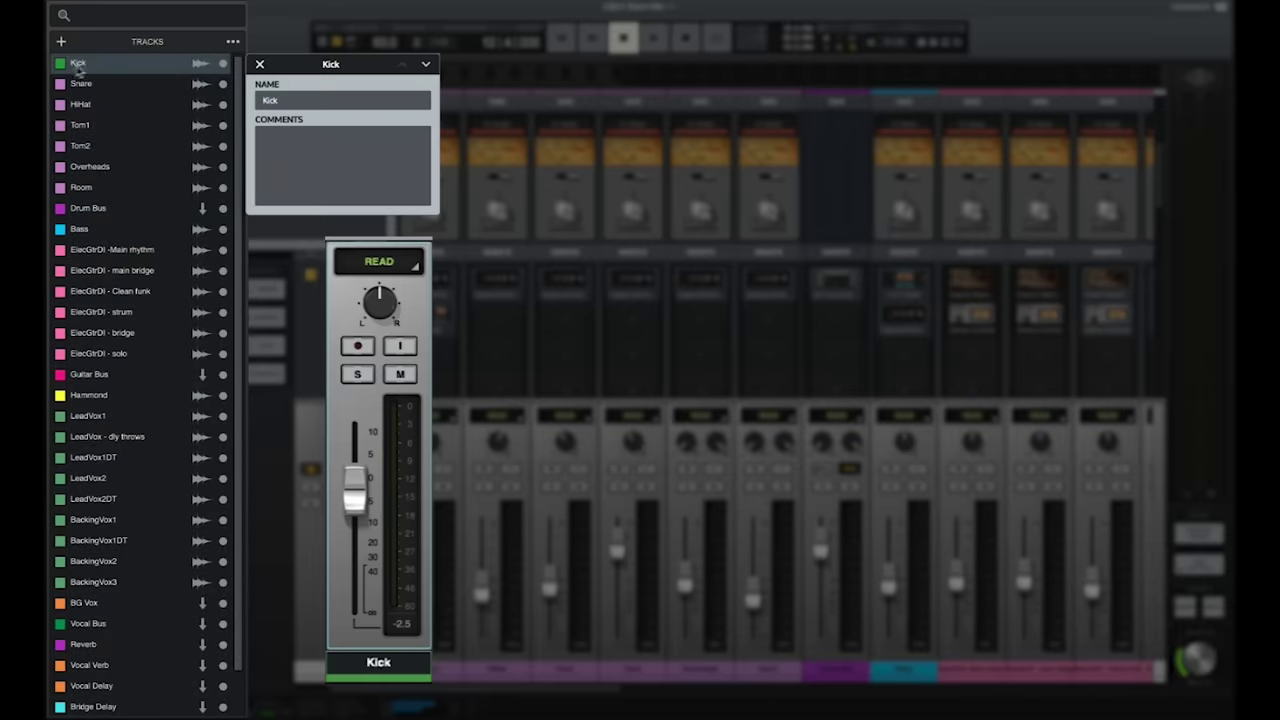
left_click(59, 64)
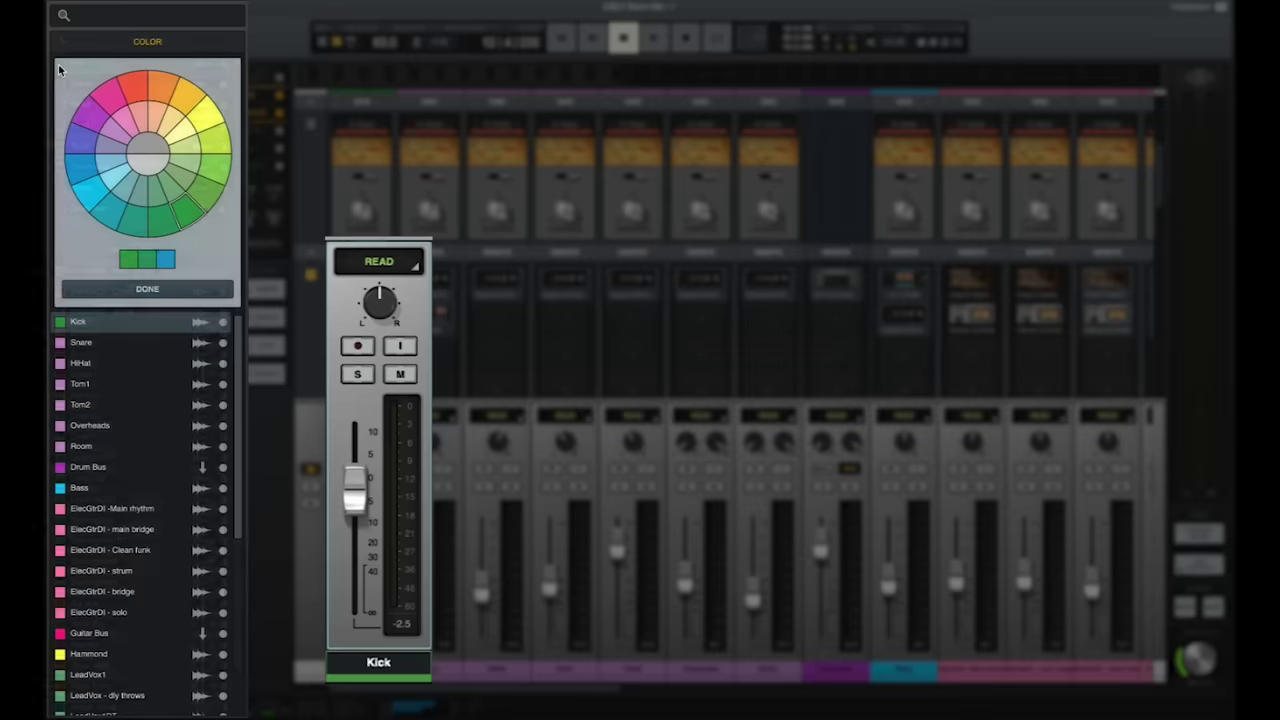